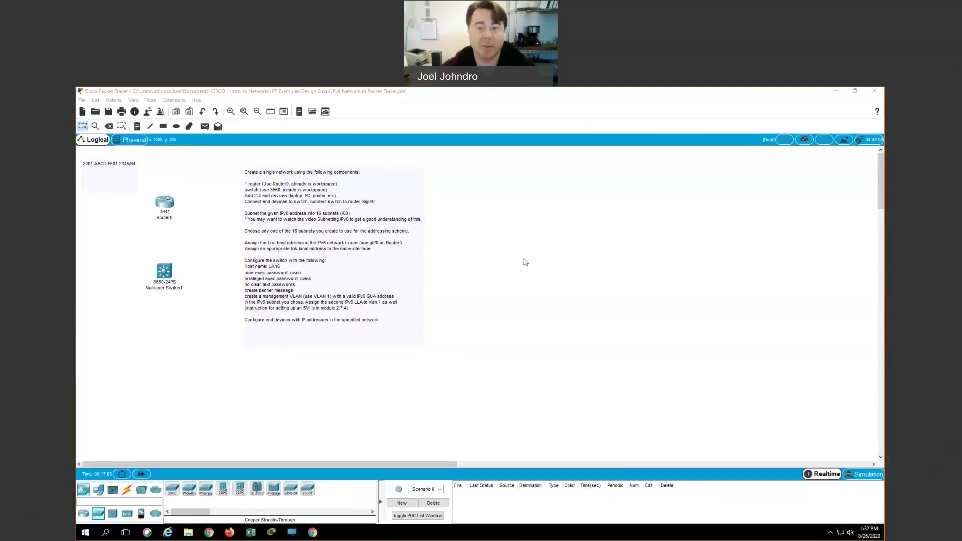
Step: Place a PC-PT as PC1 and a Printer-PT as Printer1 below the switch
{"action": "left_click", "coordinate": [521, 262]}
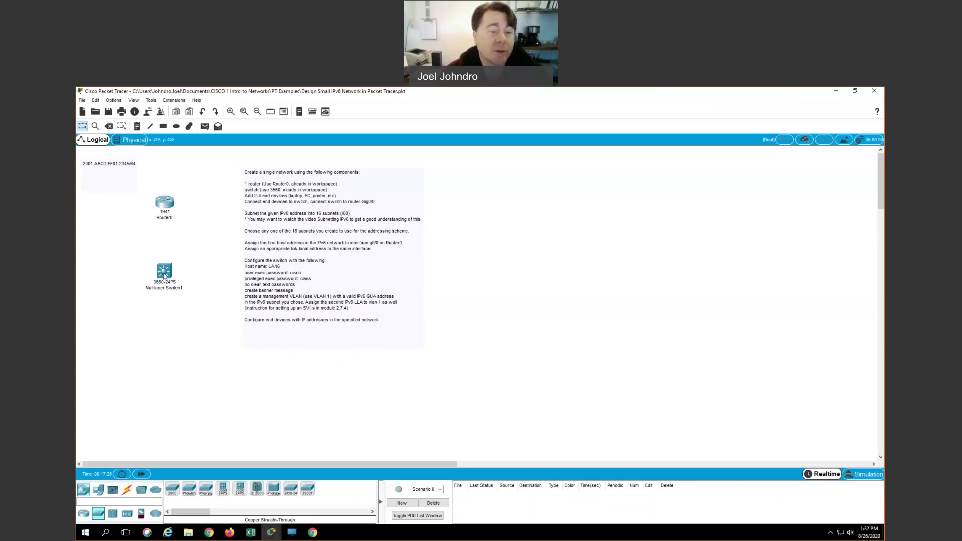
{"action": "mouse_move", "coordinate": [166, 277]}
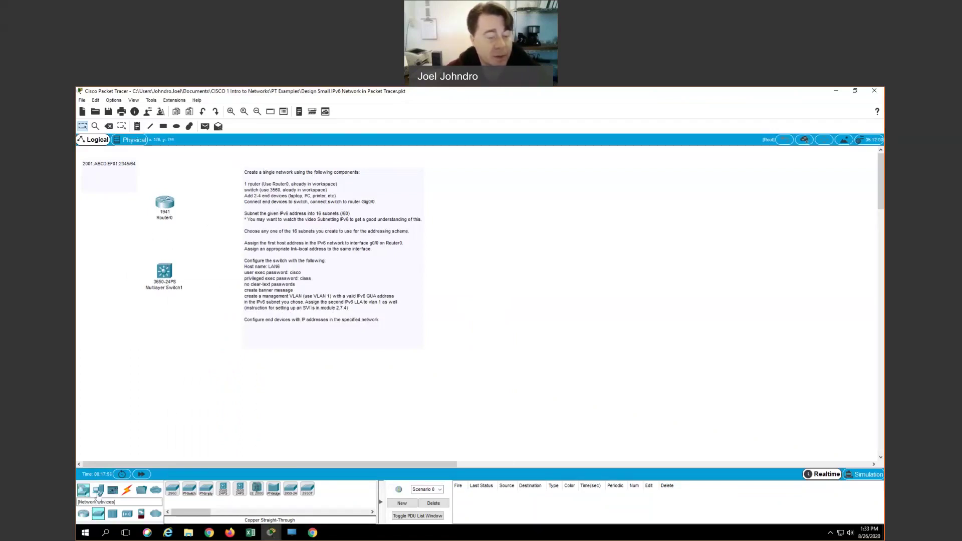
{"action": "left_click", "coordinate": [99, 493]}
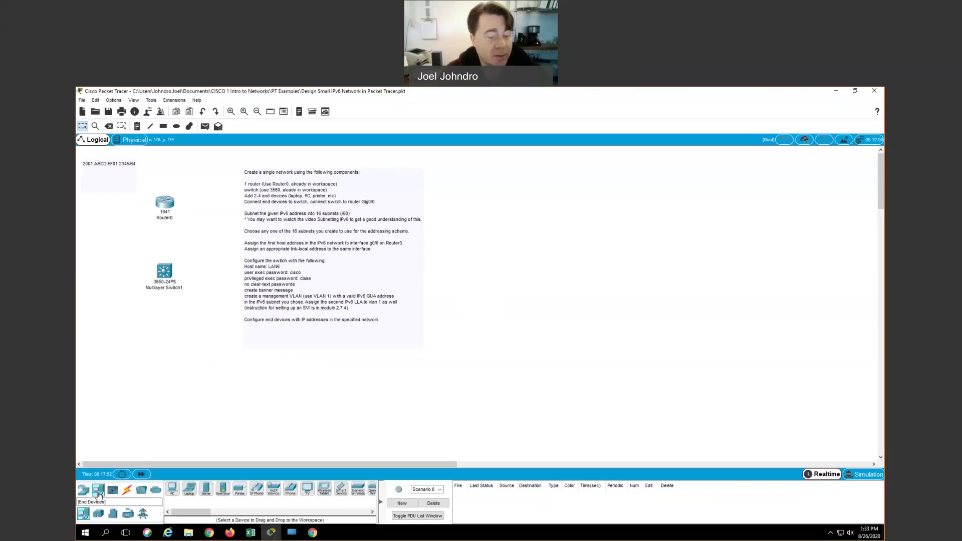
{"action": "left_click", "coordinate": [173, 491]}
{"action": "left_click", "coordinate": [118, 325]}
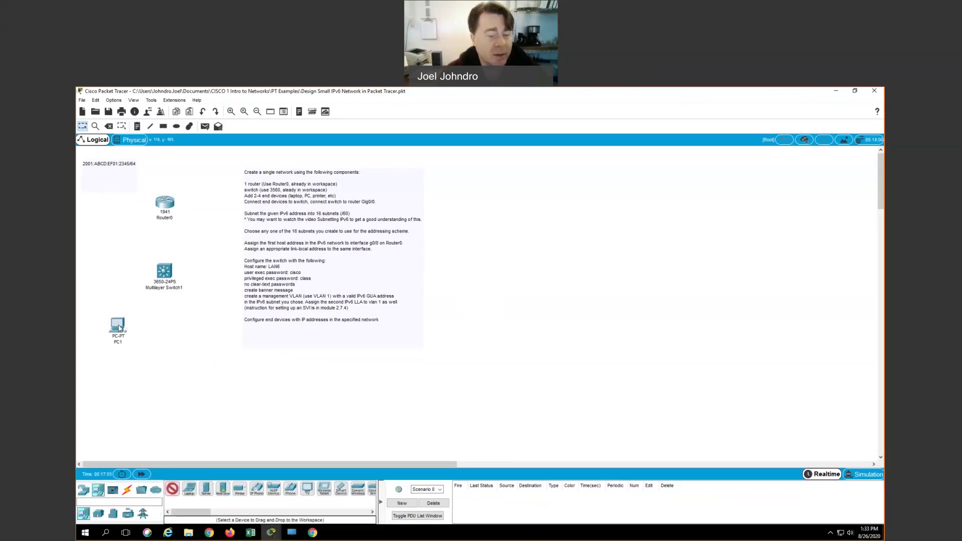
{"action": "left_click", "coordinate": [240, 491]}
{"action": "left_click", "coordinate": [172, 353]}
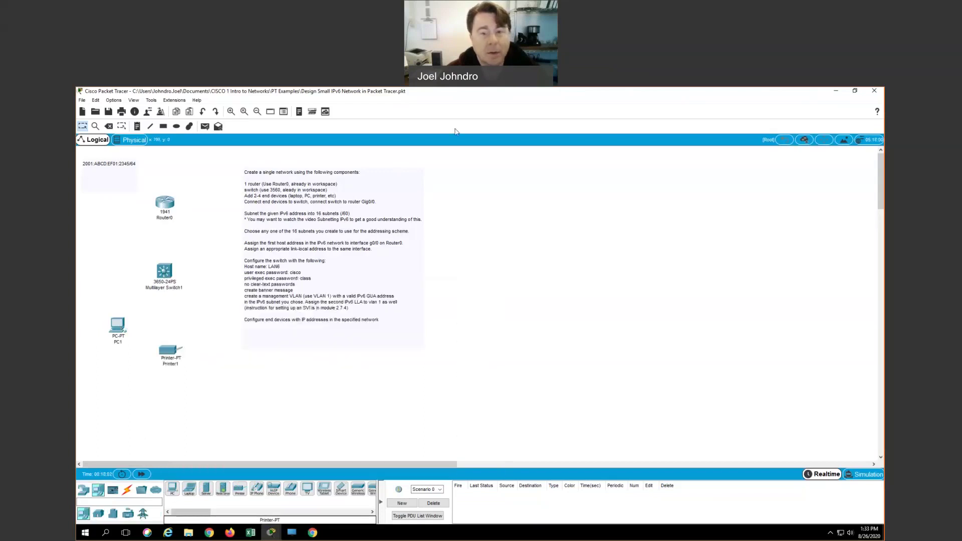
{"action": "left_click", "coordinate": [508, 17]}
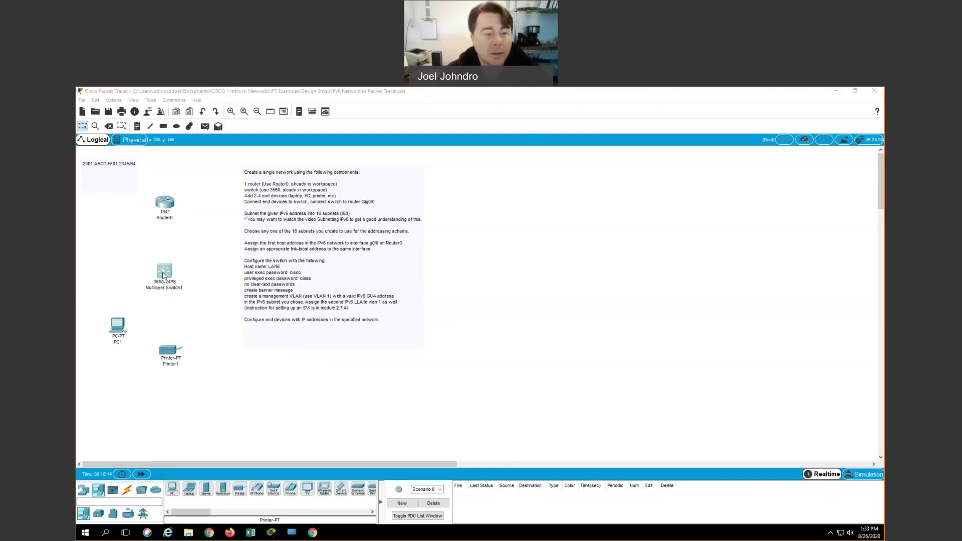
Step: In Multilayer Switch1's CLI, answer 'no' to the initial configuration dialog
{"action": "left_click", "coordinate": [163, 274]}
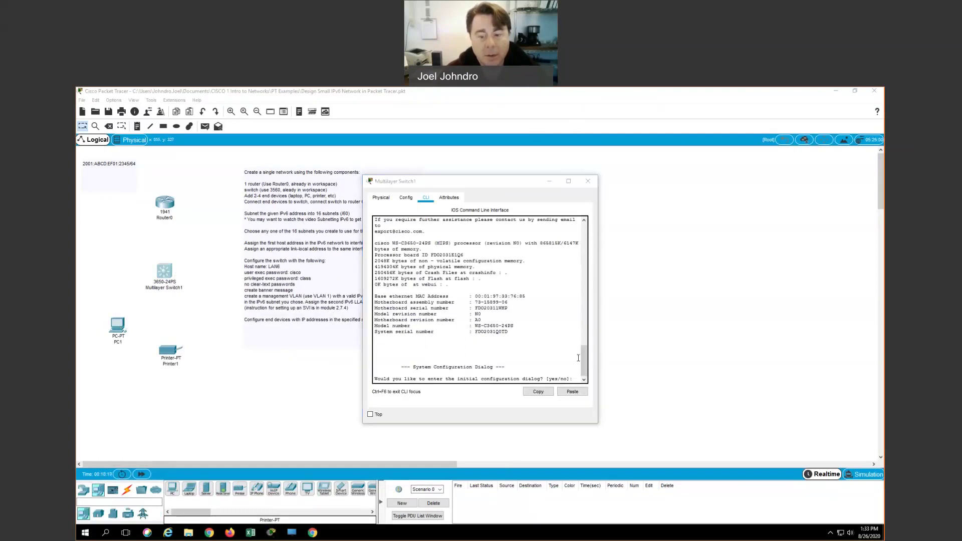
{"action": "left_click", "coordinate": [574, 379]}
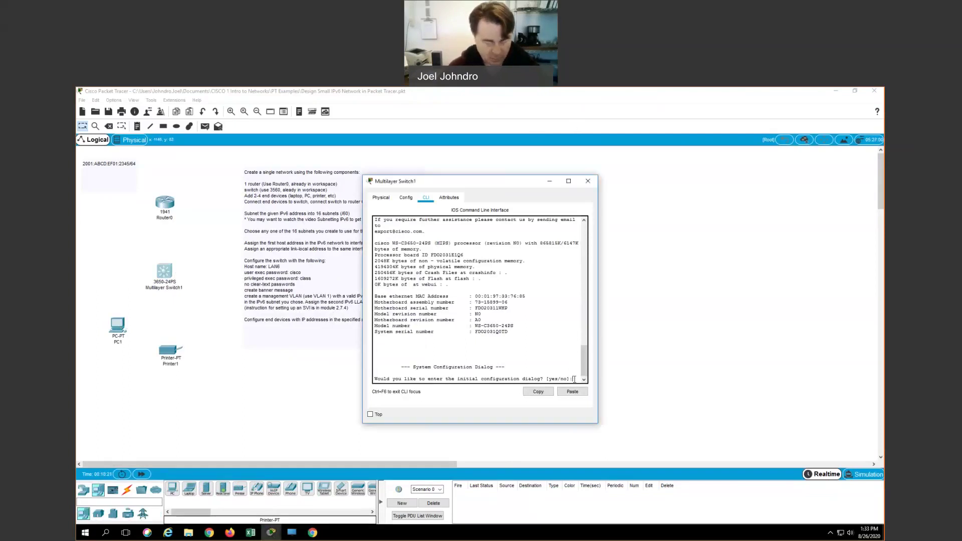
{"action": "type", "text": "no"}
{"action": "key", "text": "Return"}
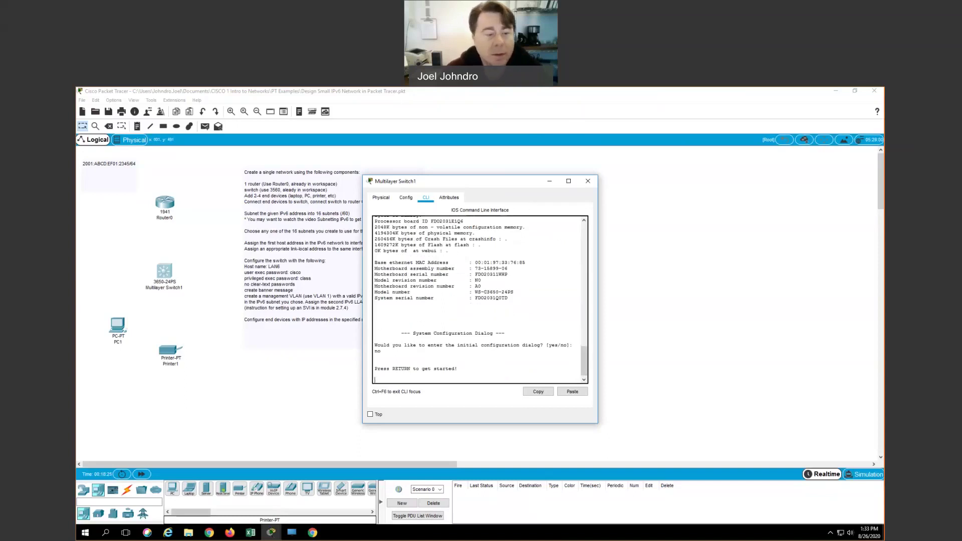
Step: Cable PC1's FastEthernet0 to a switch gigabit port with copper straight-through
{"action": "left_click", "coordinate": [588, 181]}
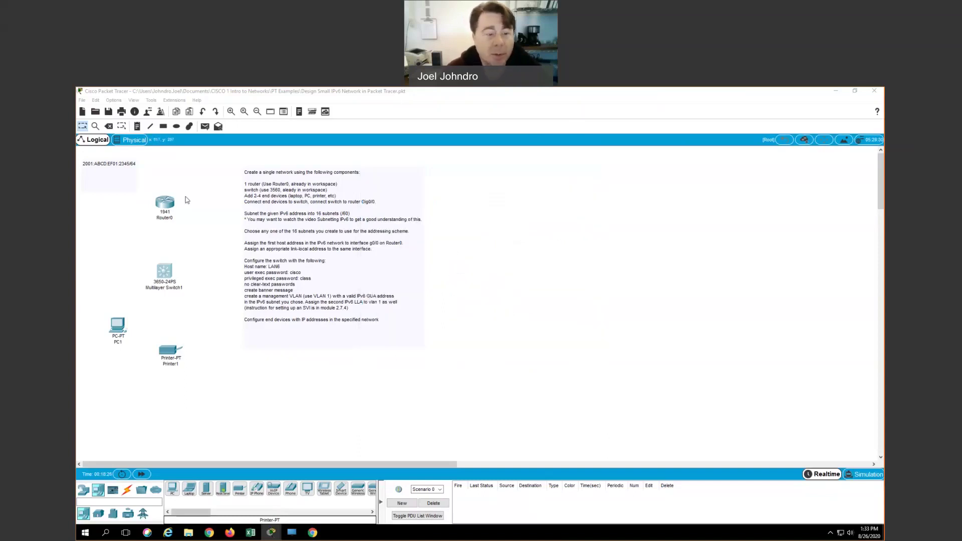
{"action": "left_click", "coordinate": [128, 491]}
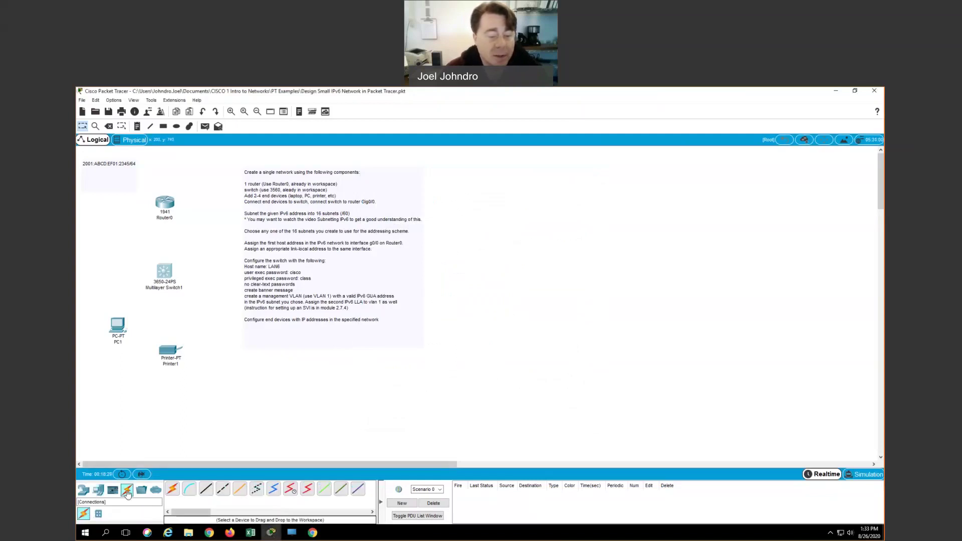
{"action": "left_click", "coordinate": [206, 489]}
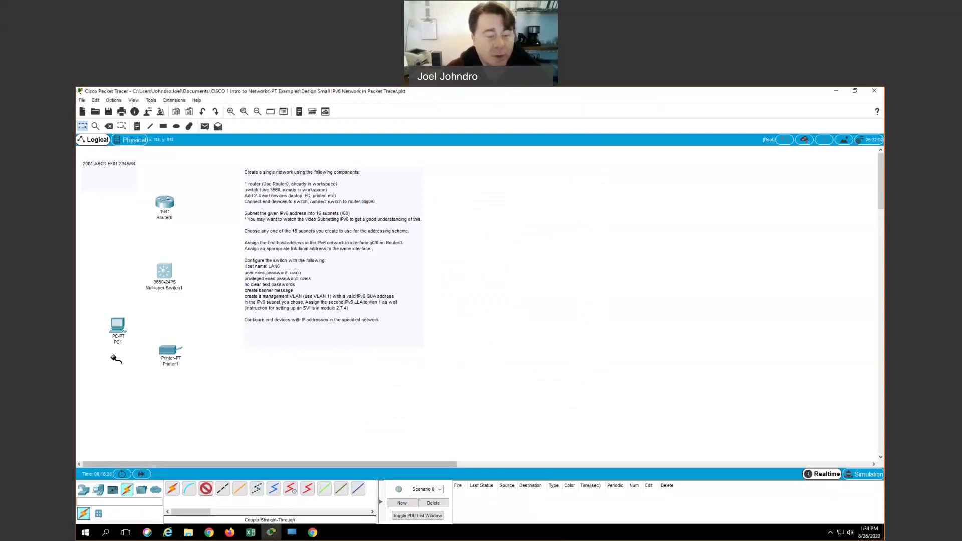
{"action": "left_click", "coordinate": [118, 325]}
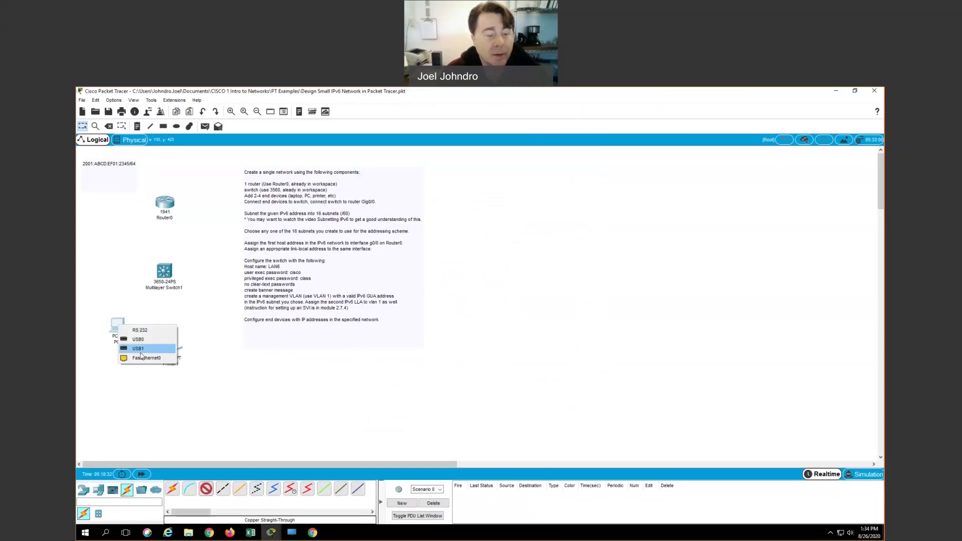
{"action": "left_click", "coordinate": [143, 358]}
{"action": "left_click", "coordinate": [165, 274]}
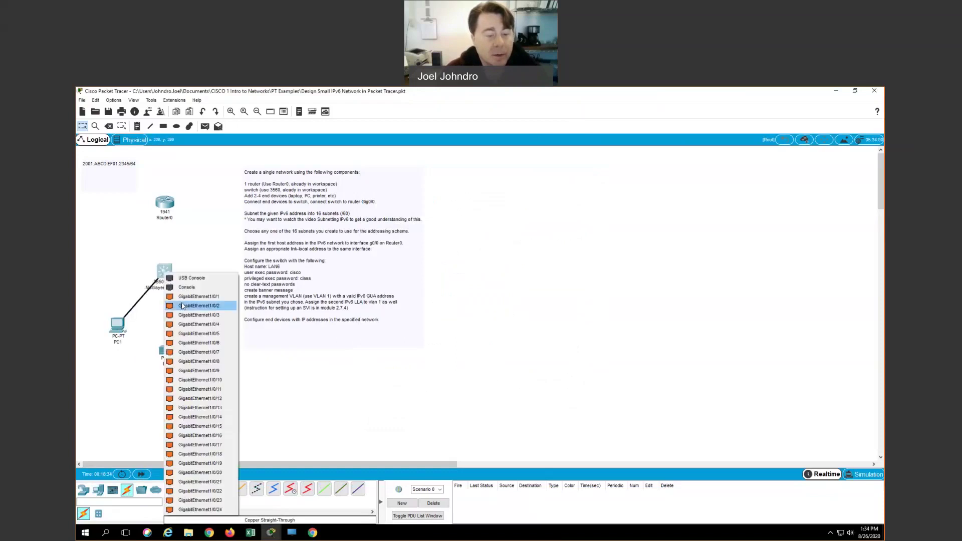
{"action": "left_click", "coordinate": [184, 342]}
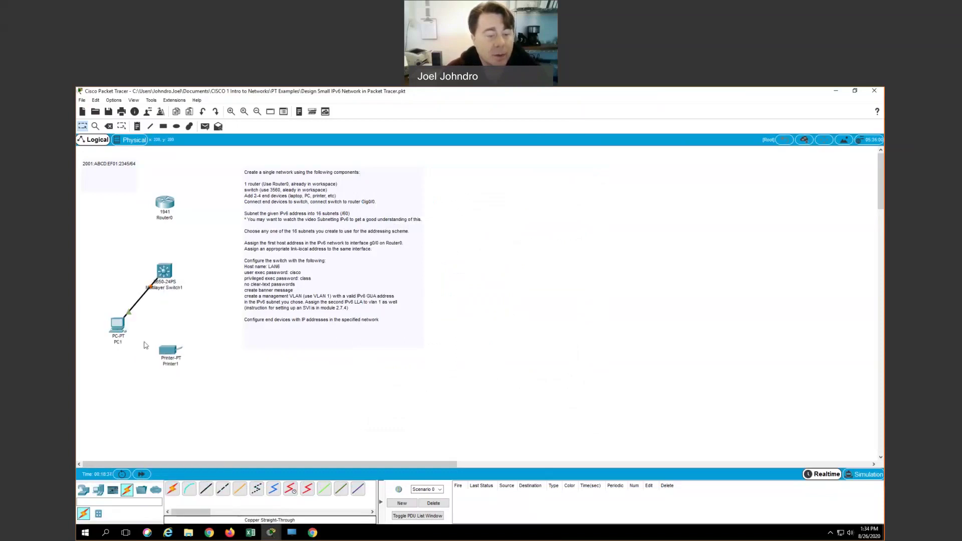
Step: Connect Printer1 to another switch port with a copper straight-through cable
{"action": "left_click", "coordinate": [205, 488]}
{"action": "left_click", "coordinate": [169, 349]}
{"action": "left_click", "coordinate": [171, 275]}
{"action": "left_click", "coordinate": [200, 335]}
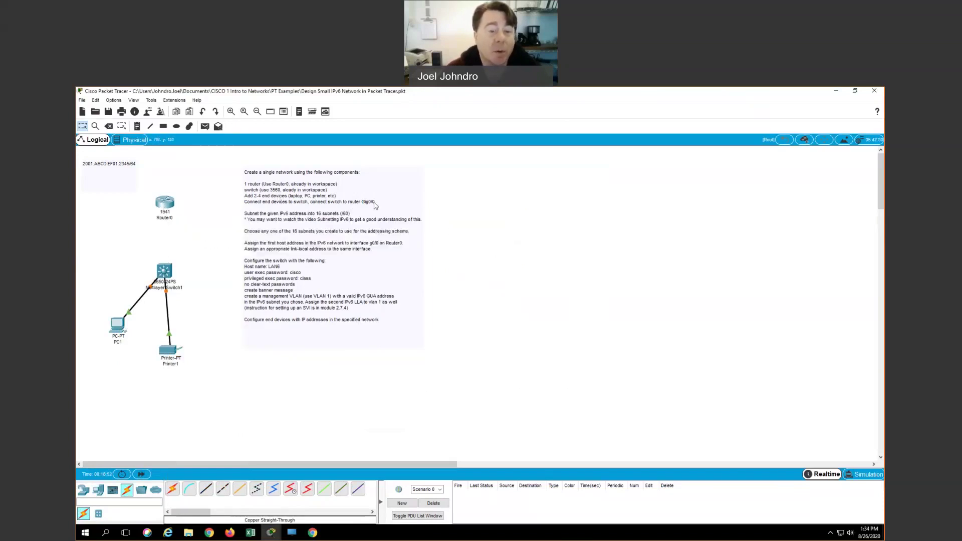
Step: Link Router0 GigabitEthernet0/0 to switch port GigabitEthernet1/0/1, then fast-forward time
{"action": "left_click", "coordinate": [189, 489]}
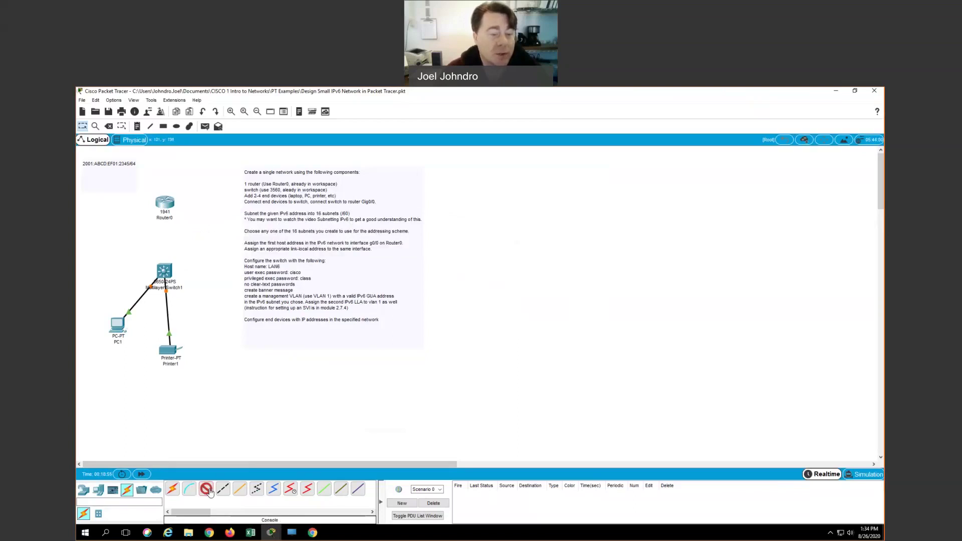
{"action": "left_click", "coordinate": [165, 202]}
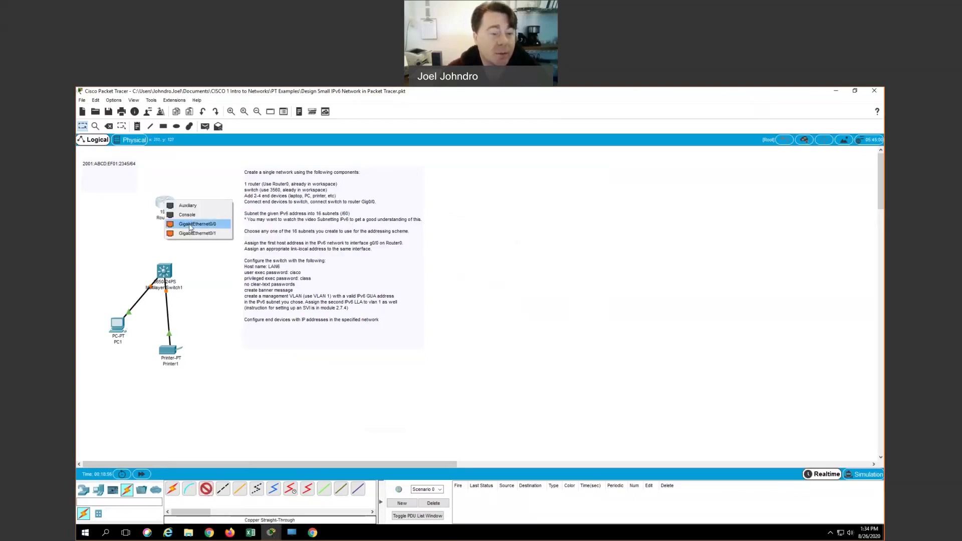
{"action": "left_click", "coordinate": [190, 224]}
{"action": "left_click", "coordinate": [166, 271]}
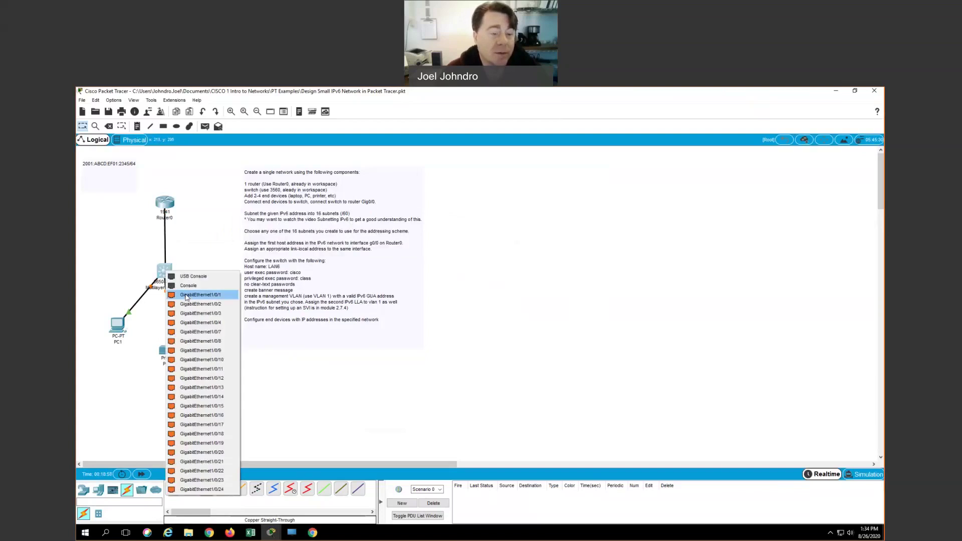
{"action": "left_click", "coordinate": [186, 296]}
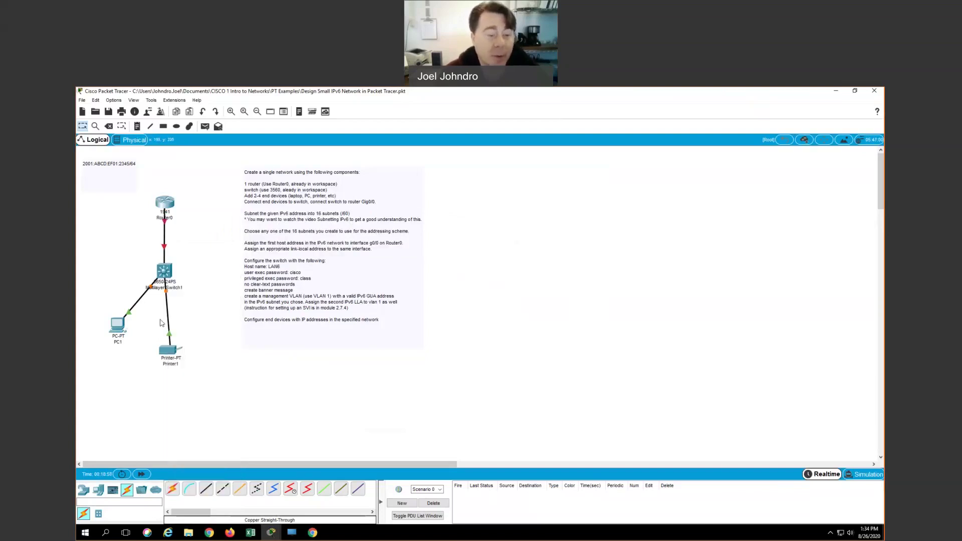
{"action": "left_click", "coordinate": [141, 475]}
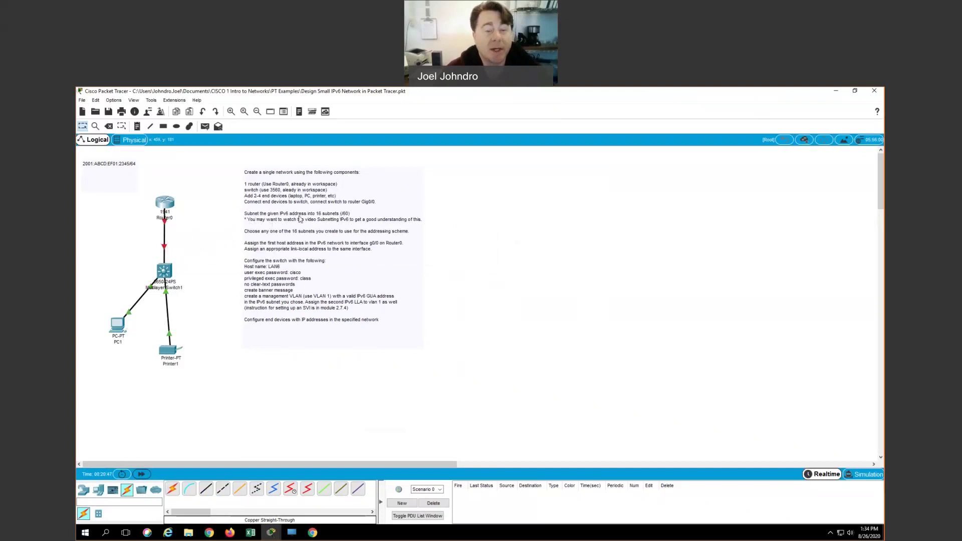
Step: Open the 2001:ABCD:EF01:2345/64 prefix note for text editing
{"action": "double_click", "coordinate": [134, 162]}
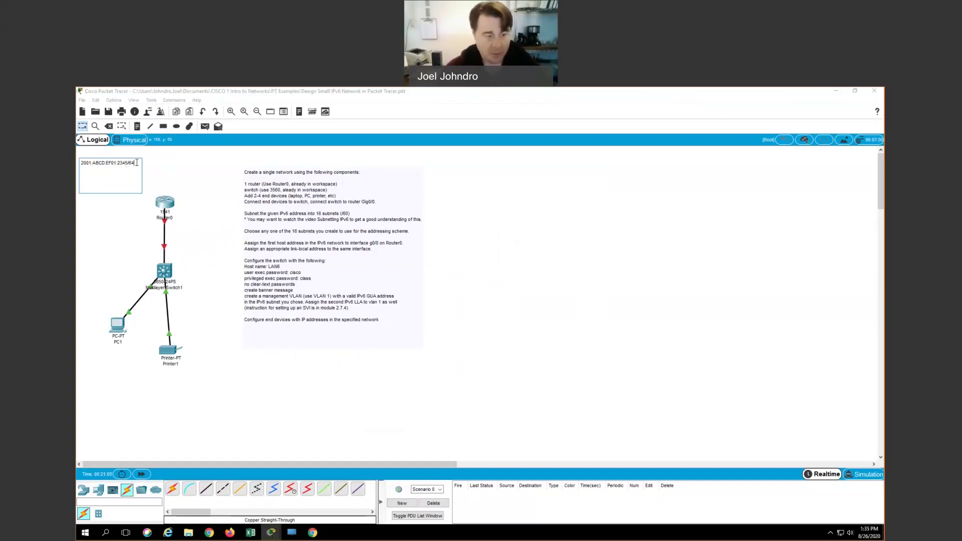
Step: Write the subnet 2001:ABCD:EF01:2349 on a new second line of the note
{"action": "key", "text": "Return"}
{"action": "key", "text": "Return"}
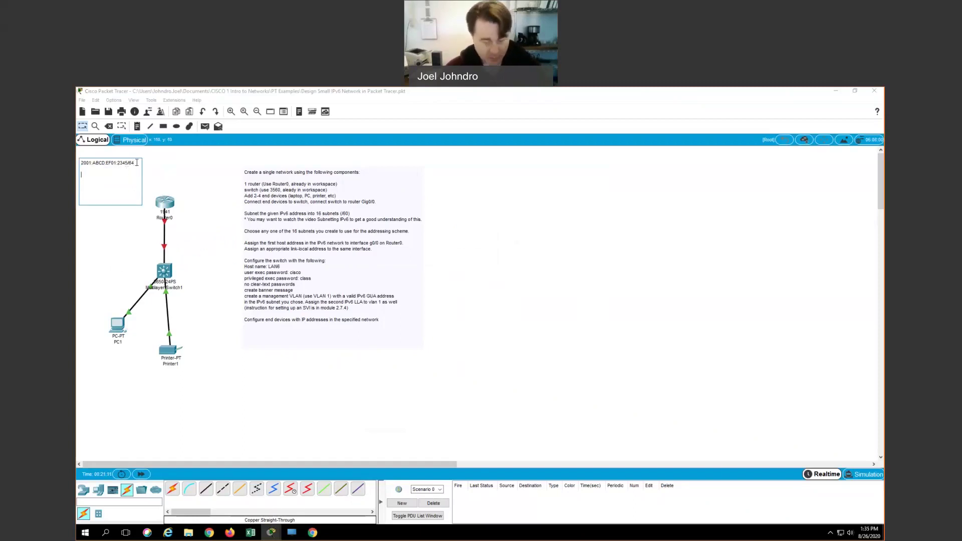
{"action": "type", "text": "2001"}
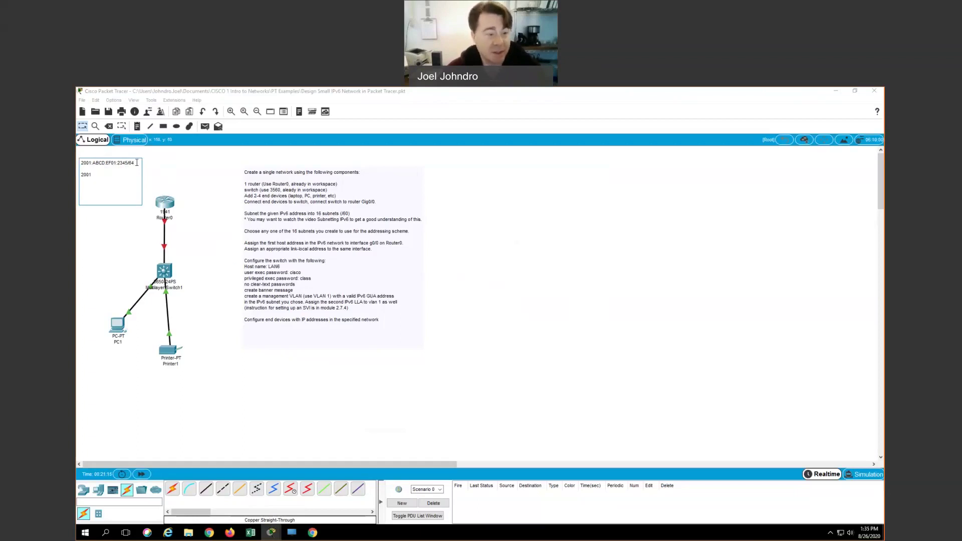
{"action": "type", "text": ":"}
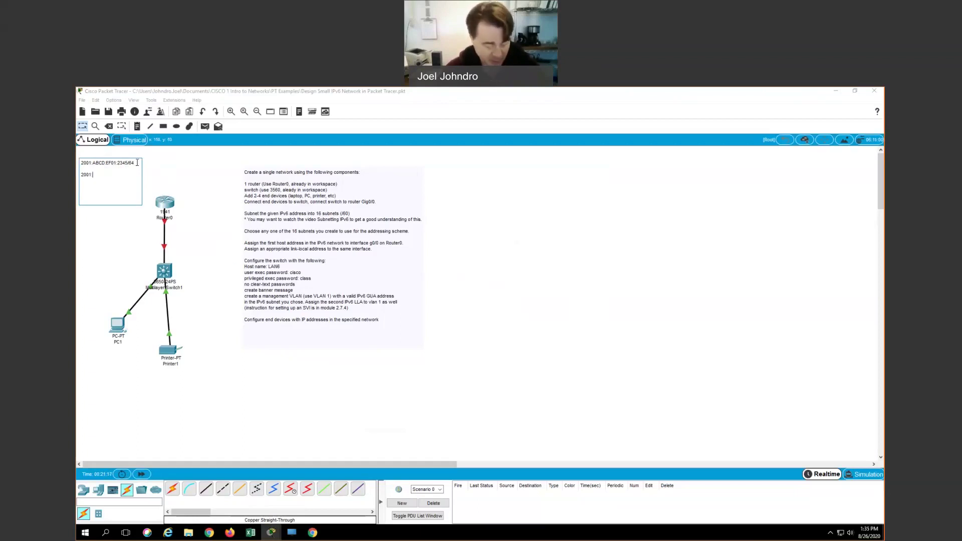
{"action": "type", "text": "ABCD"}
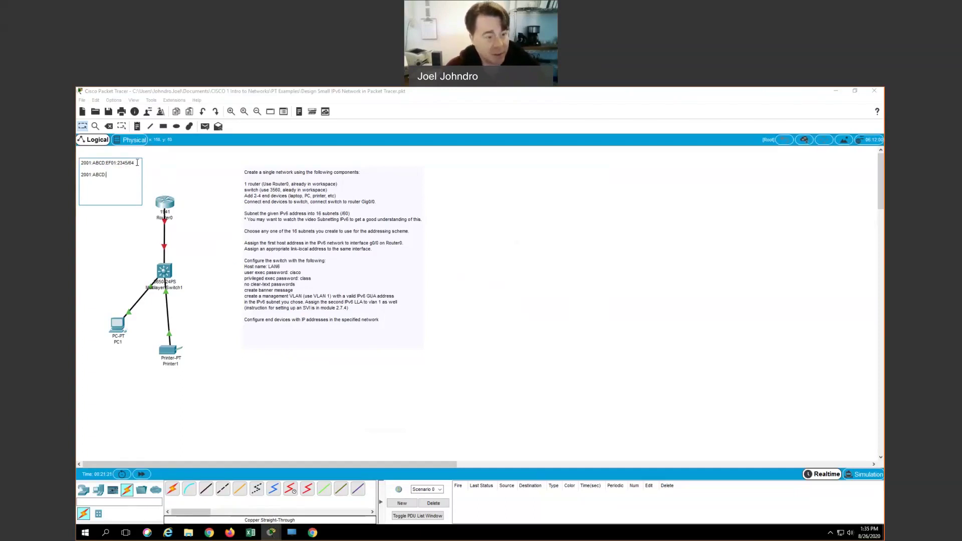
{"action": "type", "text": ":EF0"}
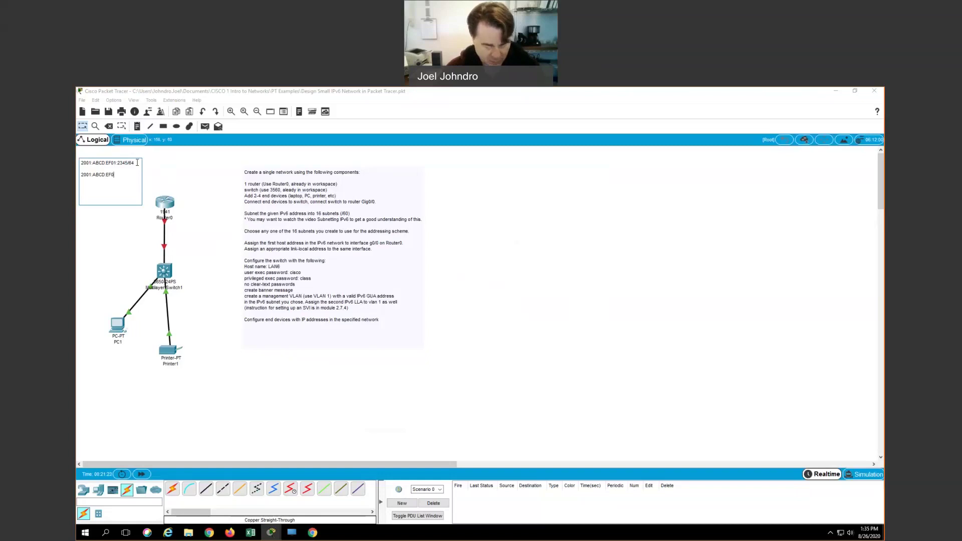
{"action": "type", "text": "1:2340"}
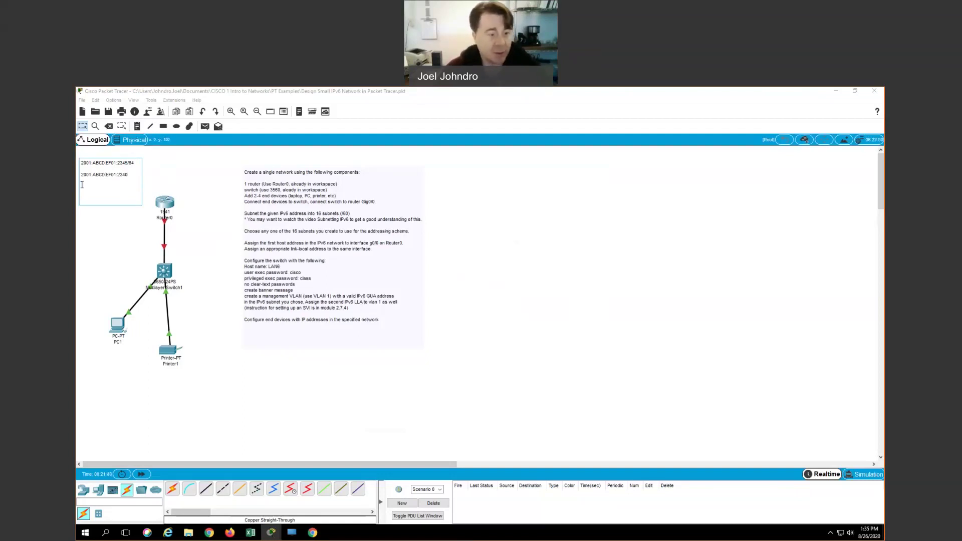
{"action": "type", "text": "5"}
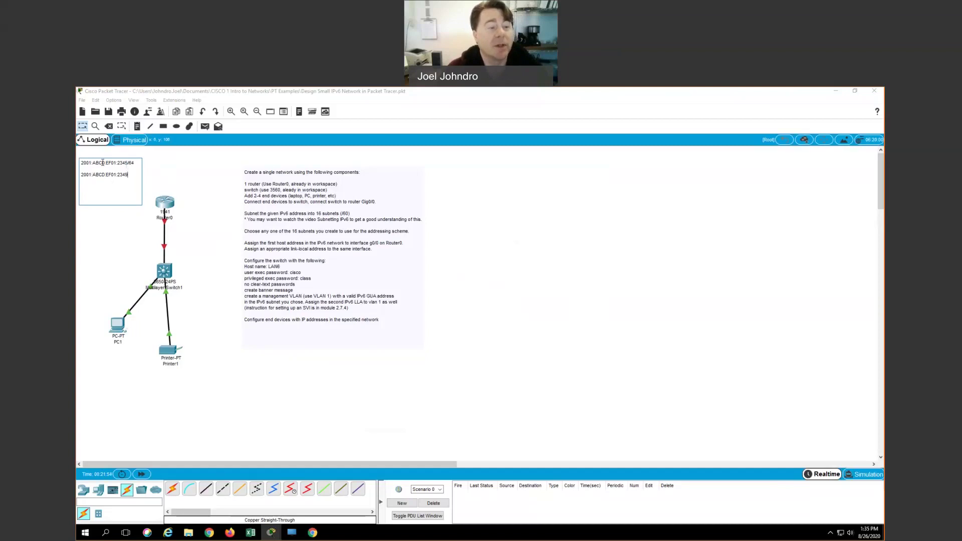
{"action": "left_click_drag", "start_coordinate": [81, 163], "coordinate": [134, 165]}
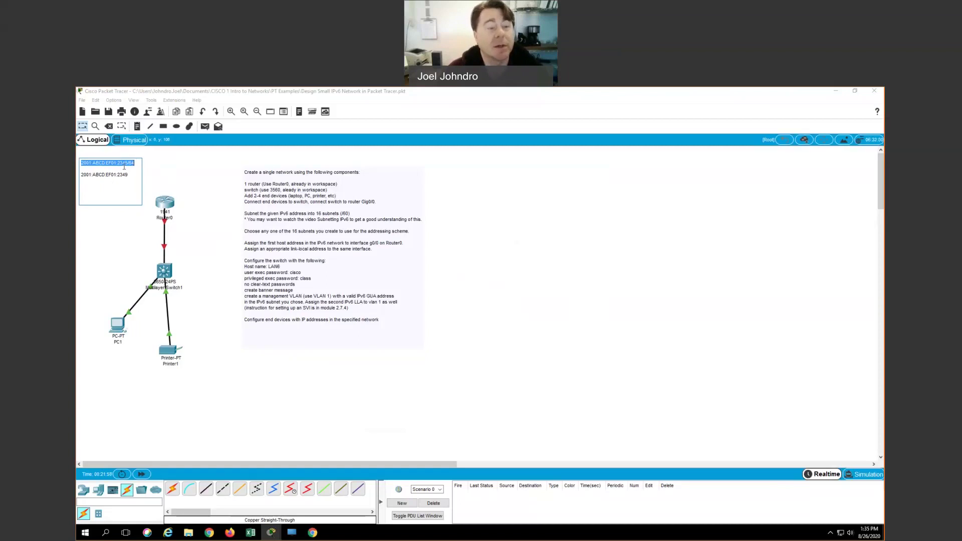
{"action": "left_click", "coordinate": [133, 175]}
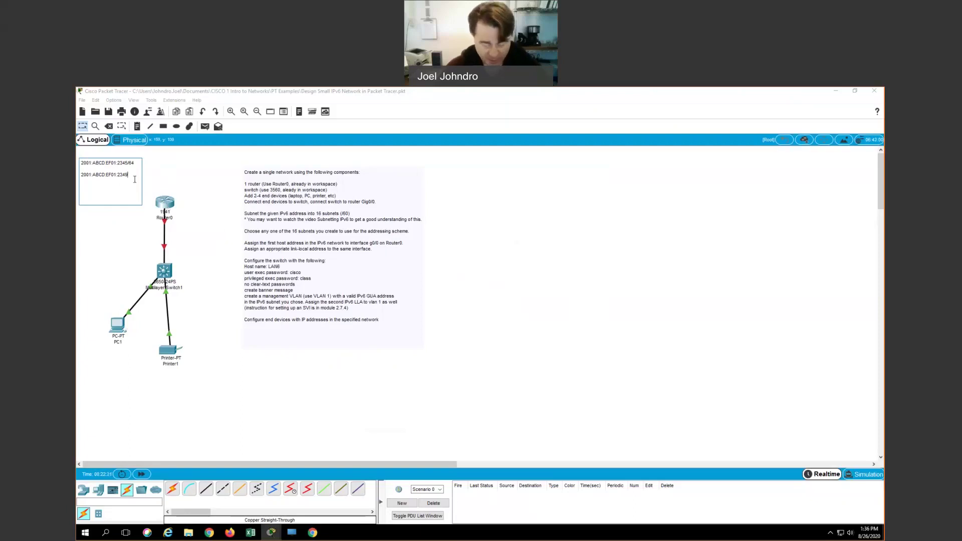
Step: Enter the router host address 2001:ABCD:EF01:2349::1 on a third note line
{"action": "key", "text": "Return"}
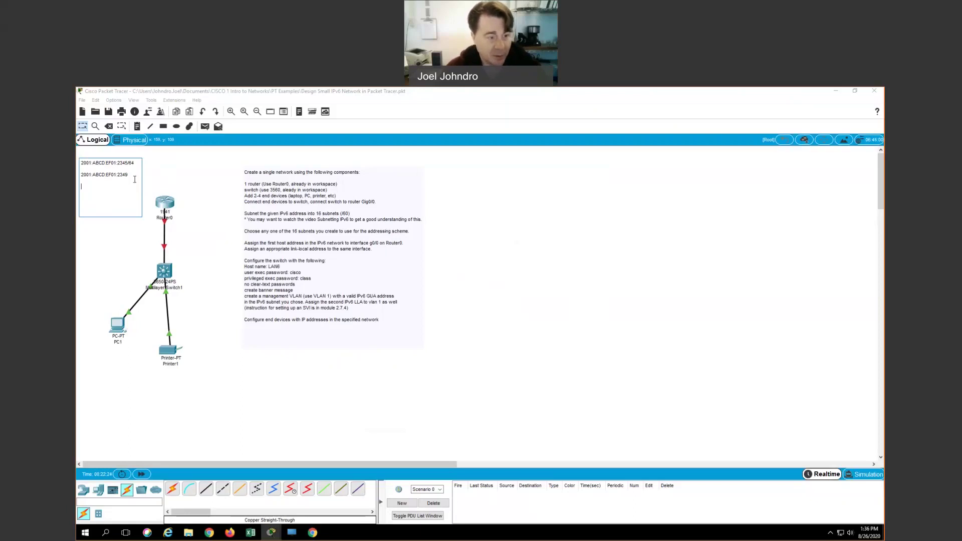
{"action": "type", "text": "2001"}
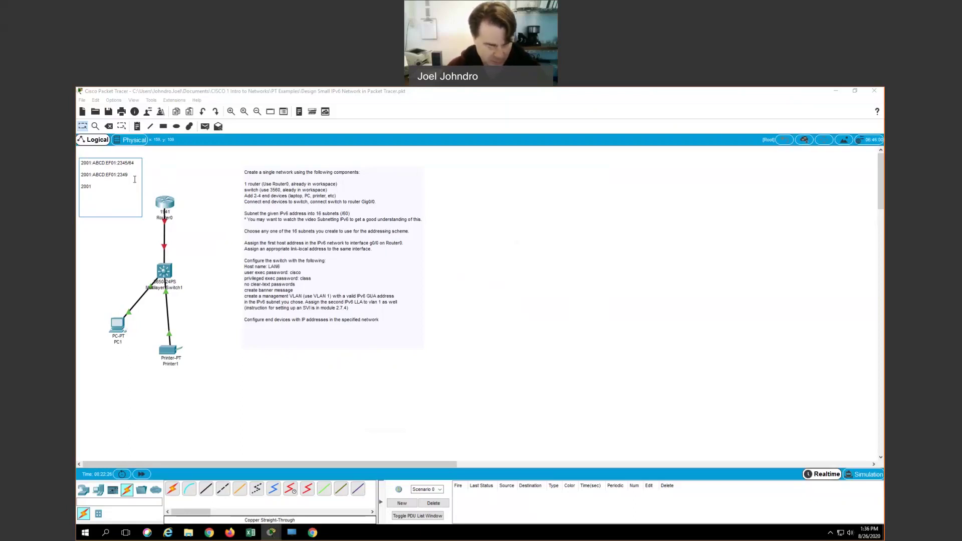
{"action": "type", "text": ":ABCD"}
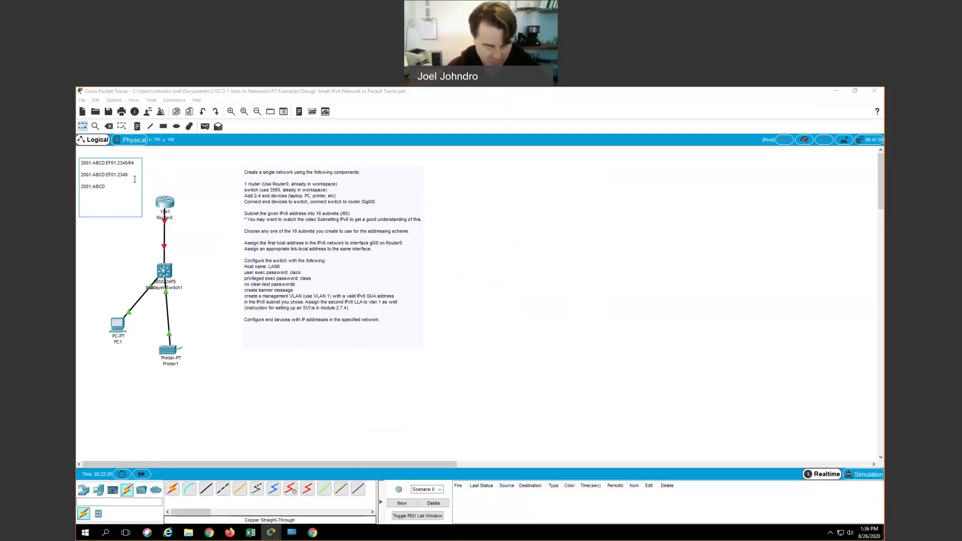
{"action": "type", "text": ":EF"}
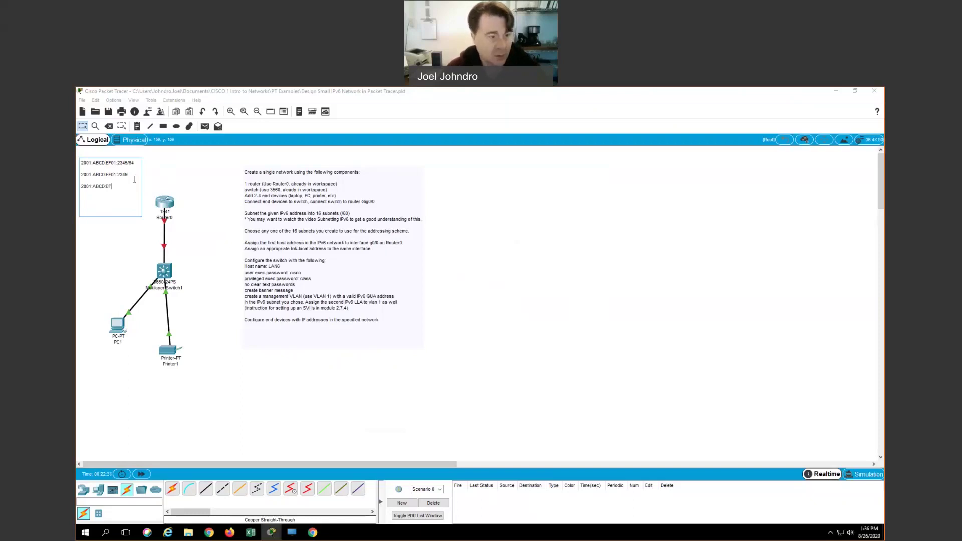
{"action": "type", "text": "01:23"}
{"action": "key", "text": "BackSpace"}
{"action": "key", "text": "BackSpace"}
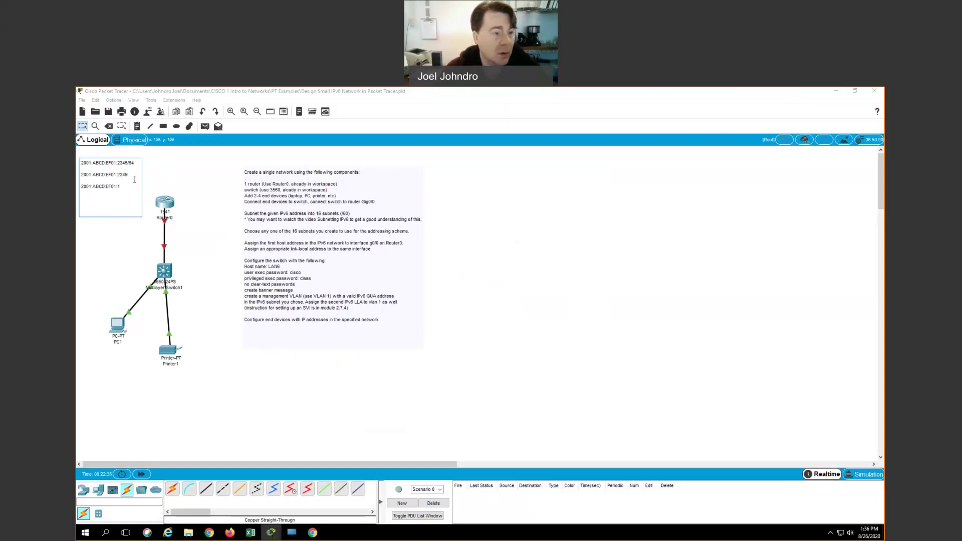
{"action": "type", "text": "2349::"}
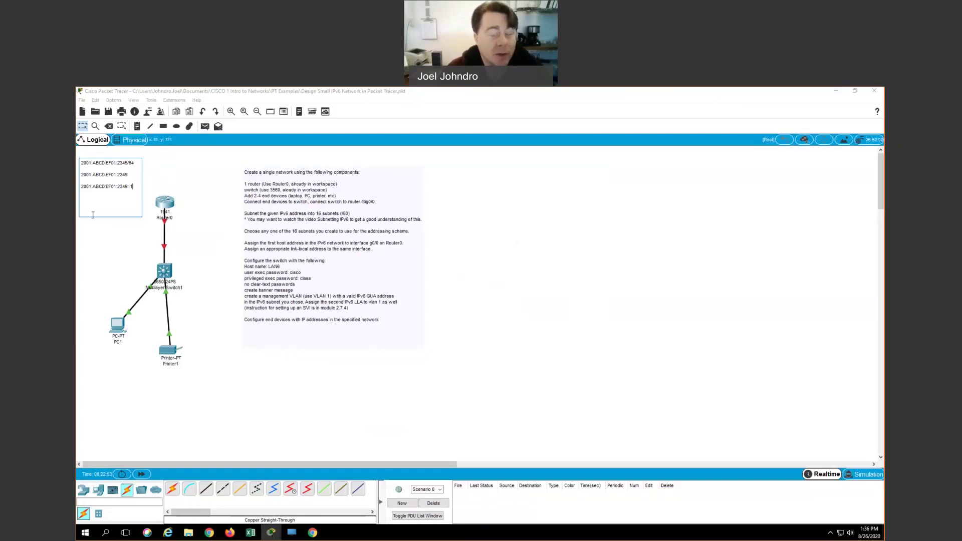
{"action": "left_click", "coordinate": [127, 189]}
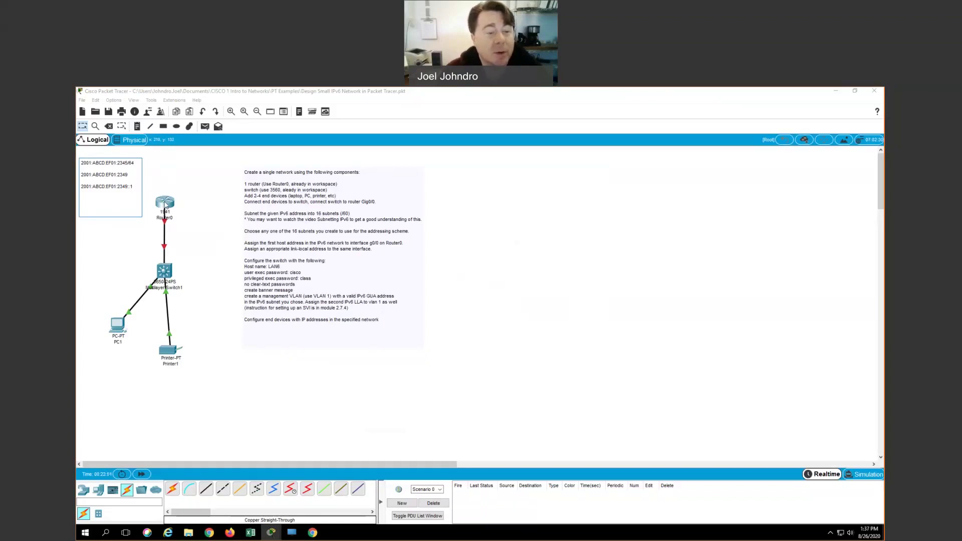
Step: In Router0's CLI, enter global configuration and enable ipv6 unicast-routing
{"action": "left_click", "coordinate": [165, 203]}
{"action": "left_click", "coordinate": [425, 197]}
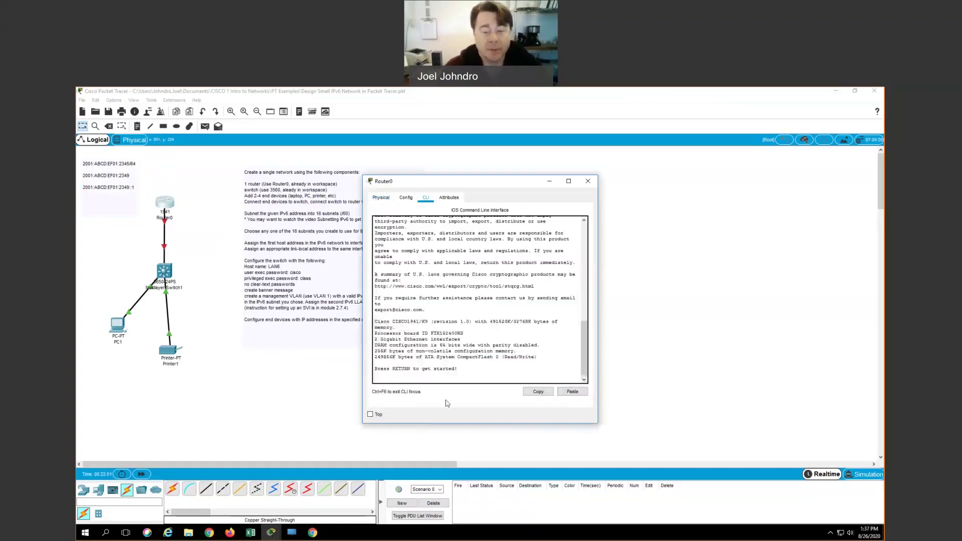
{"action": "key", "text": "Return"}
{"action": "key", "text": "Return"}
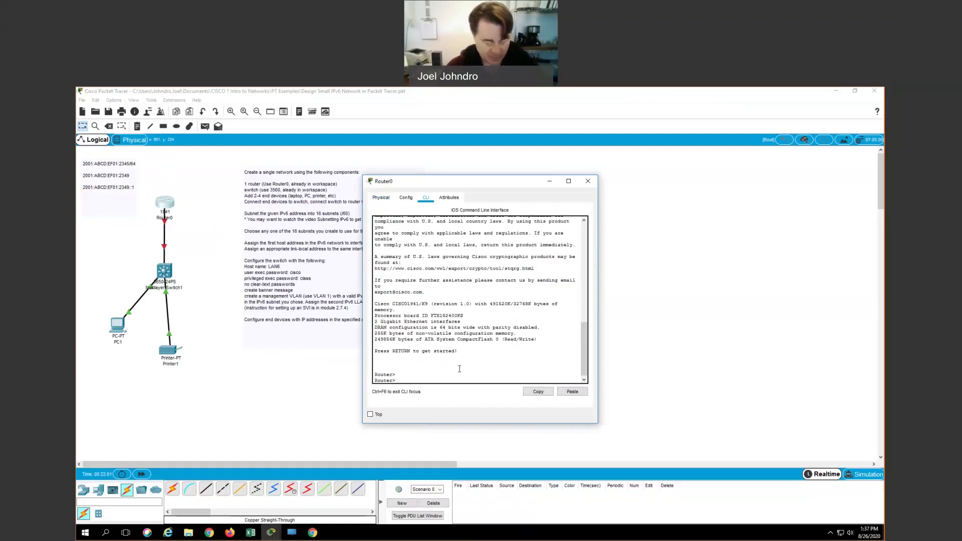
{"action": "type", "text": "en"}
{"action": "key", "text": "Return"}
{"action": "type", "text": "con"}
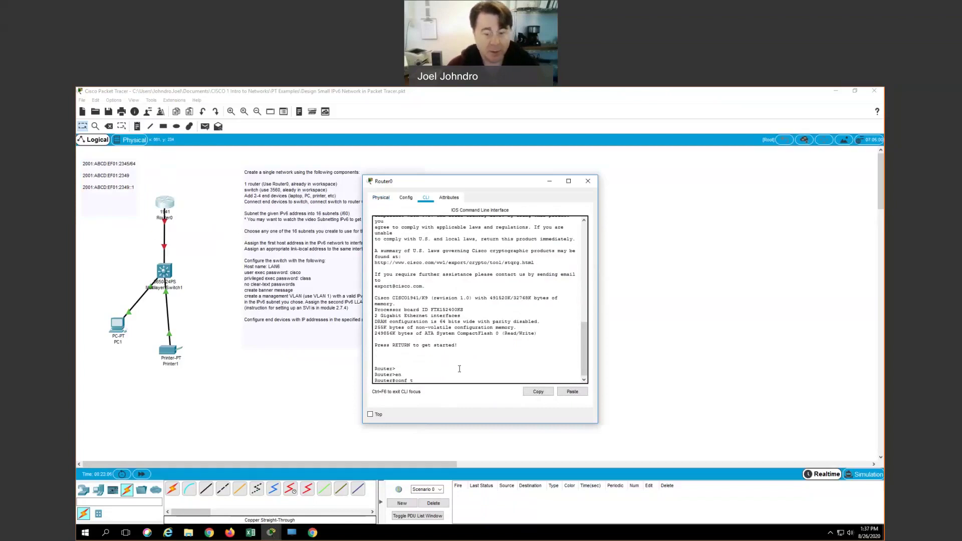
{"action": "type", "text": "f t"}
{"action": "key", "text": "Return"}
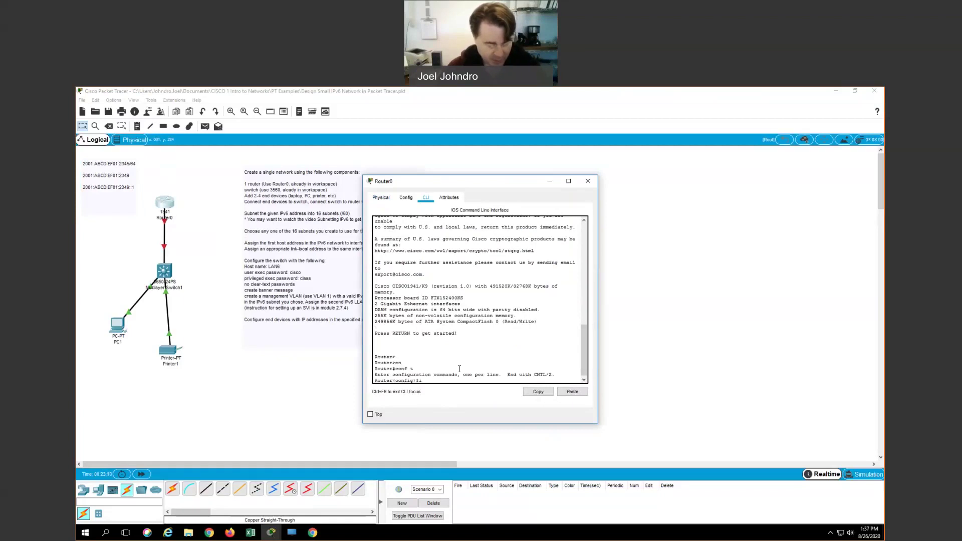
{"action": "type", "text": "ipv6 "}
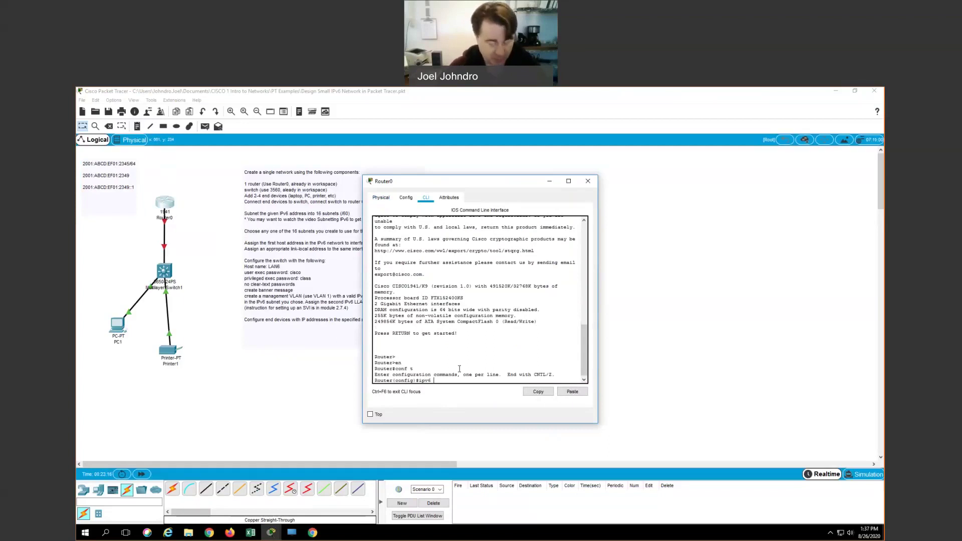
{"action": "type", "text": "uni"}
{"action": "key", "text": "Tab"}
{"action": "key", "text": "Return"}
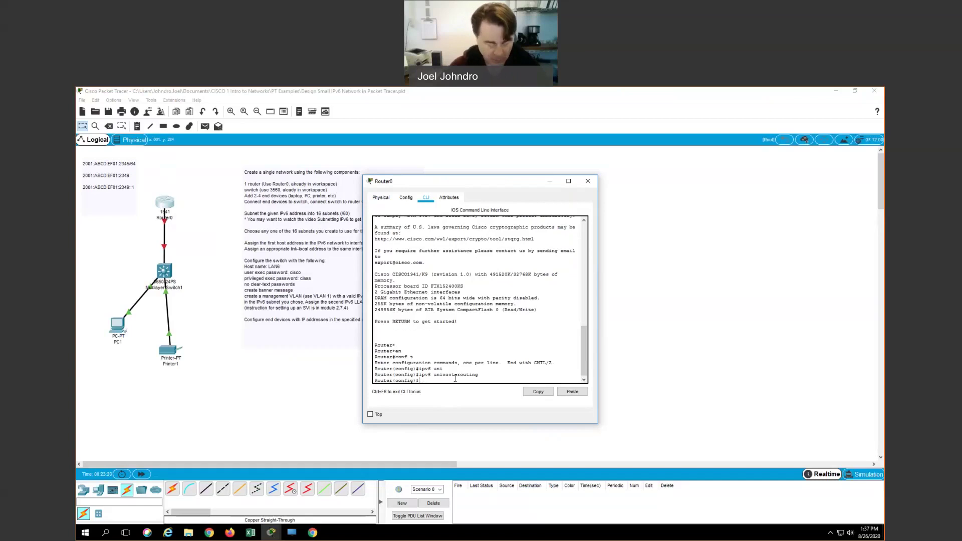
Step: Assign 2001:ABCD:EF01:2349::1/64 to interface g0/0
{"action": "type", "text": "int g0"}
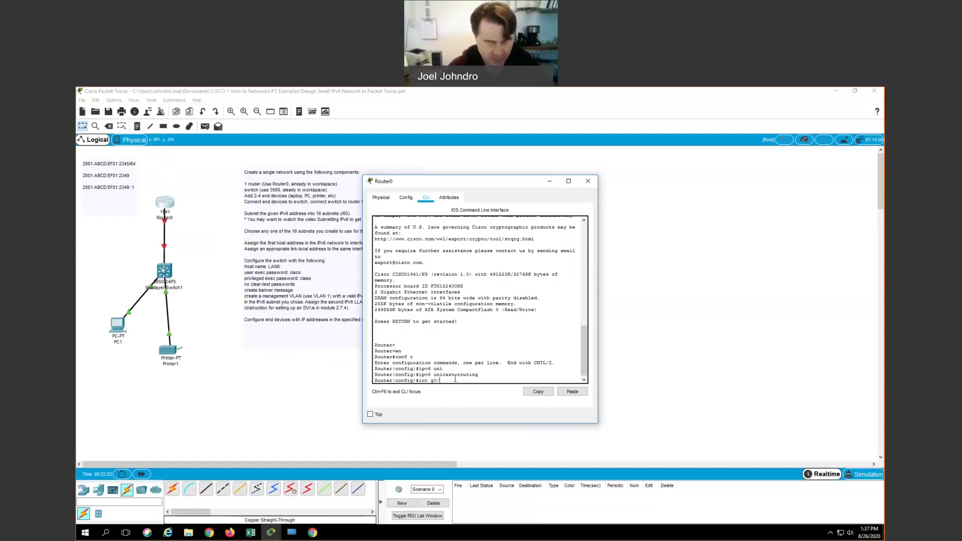
{"action": "type", "text": "/0"}
{"action": "key", "text": "Return"}
{"action": "type", "text": "ip"}
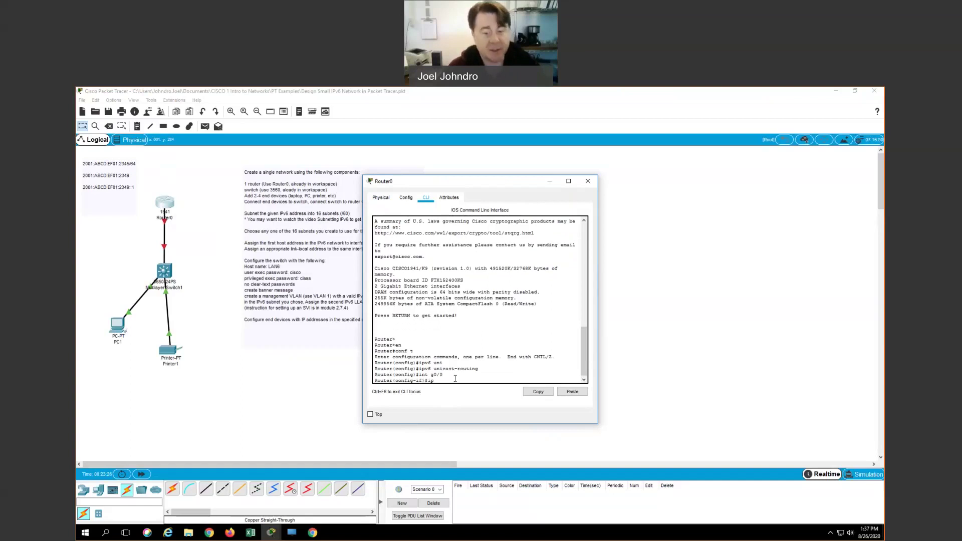
{"action": "type", "text": "v6 address"}
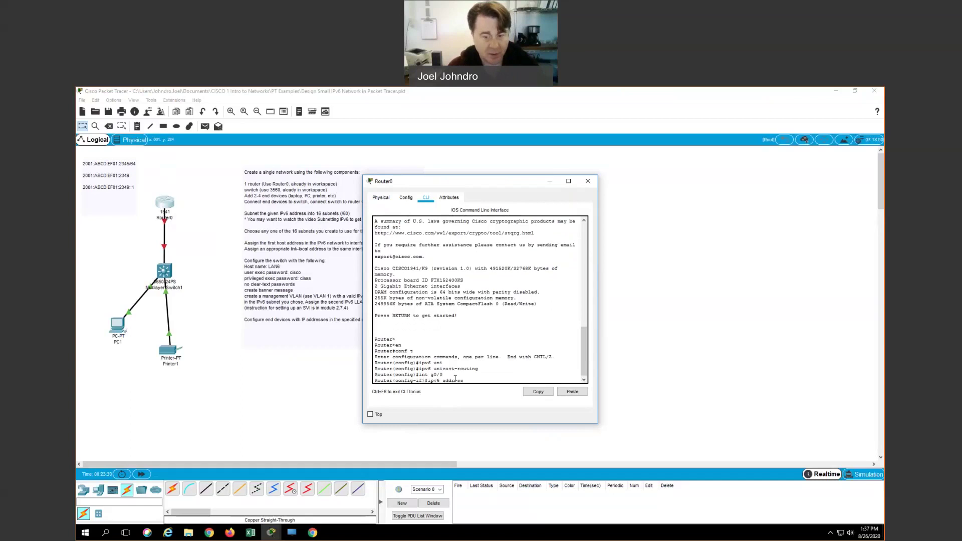
{"action": "type", "text": " 2001:ABCD"}
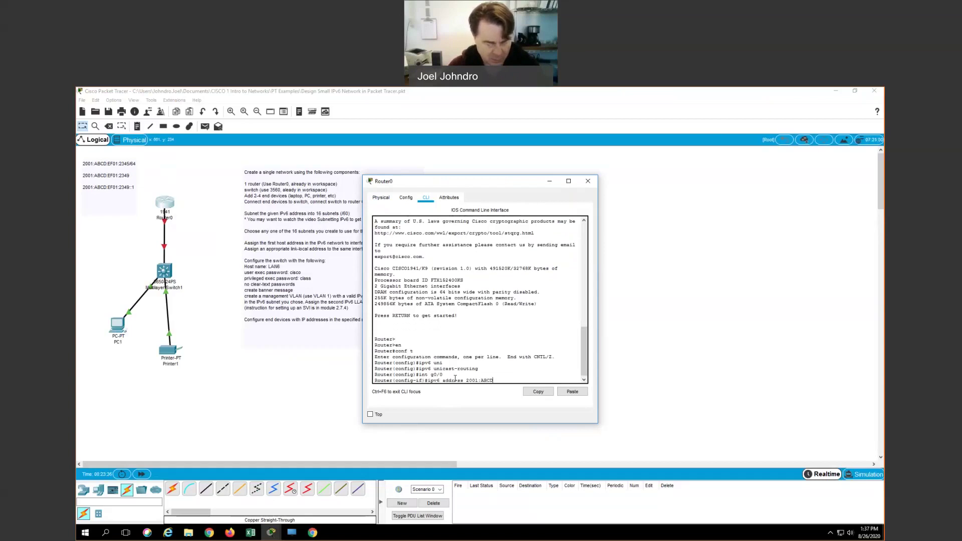
{"action": "type", "text": ":EF01:23"}
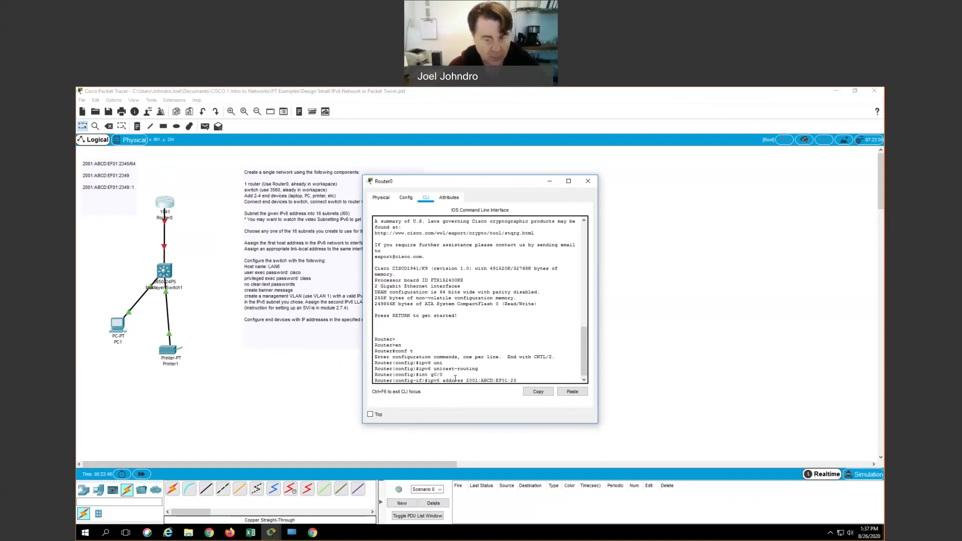
{"action": "type", "text": "49::1"}
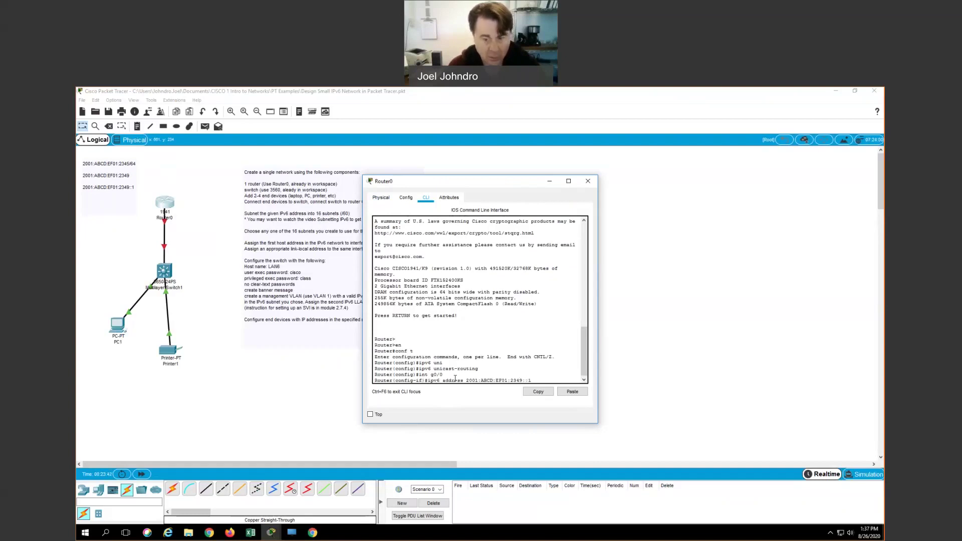
{"action": "type", "text": "/64"}
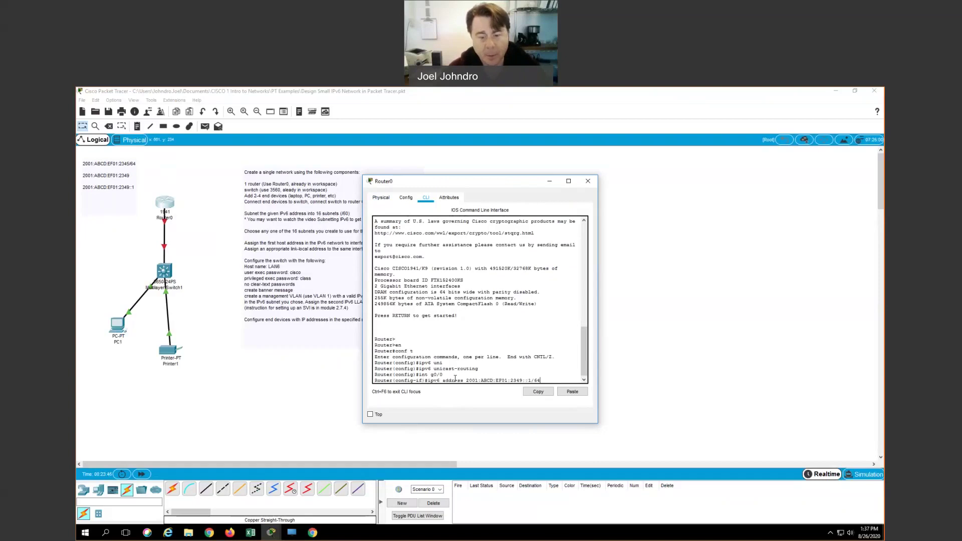
{"action": "key", "text": "Return"}
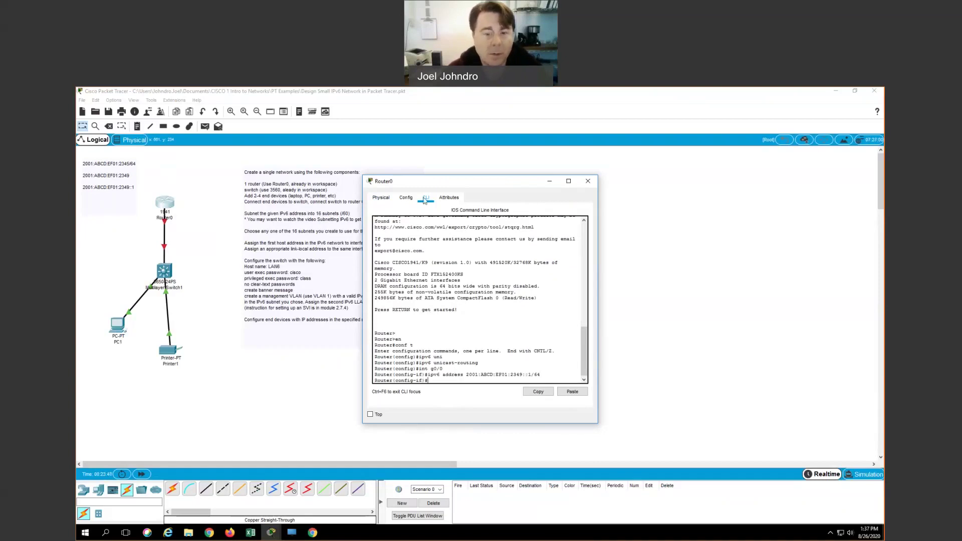
Step: Give Router0's g0/0 the link-local address FE80::1
{"action": "left_click_drag", "start_coordinate": [419, 185], "coordinate": [480, 170]}
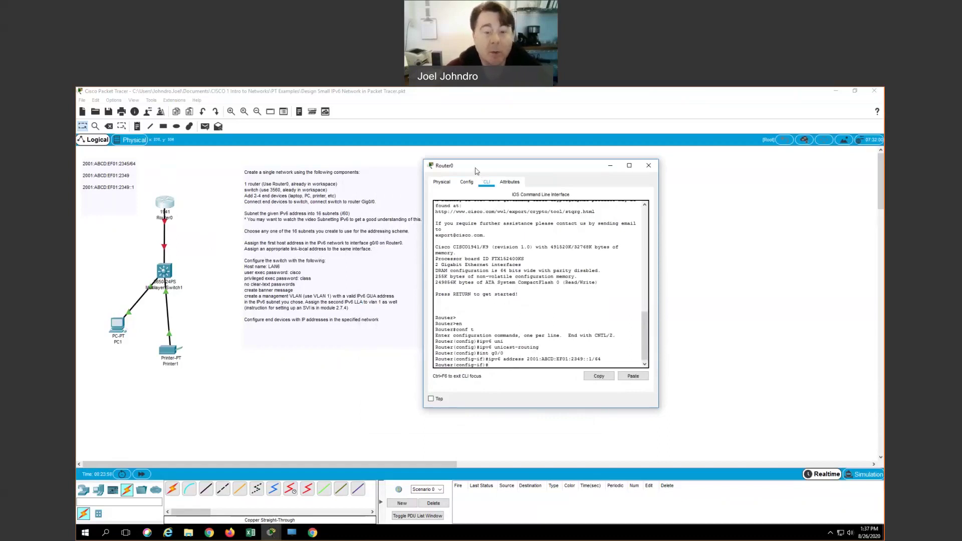
{"action": "left_click_drag", "start_coordinate": [472, 168], "coordinate": [464, 163]}
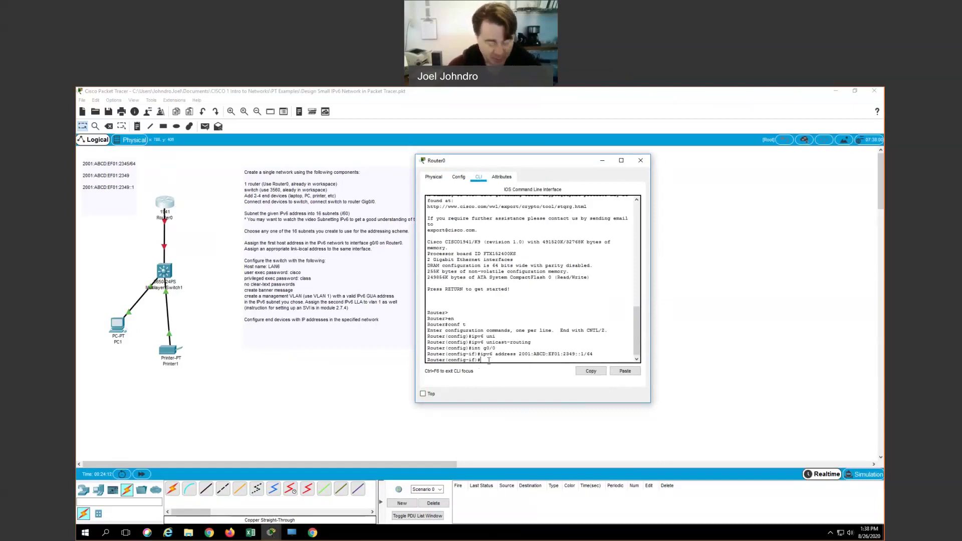
{"action": "type", "text": "ipv6"}
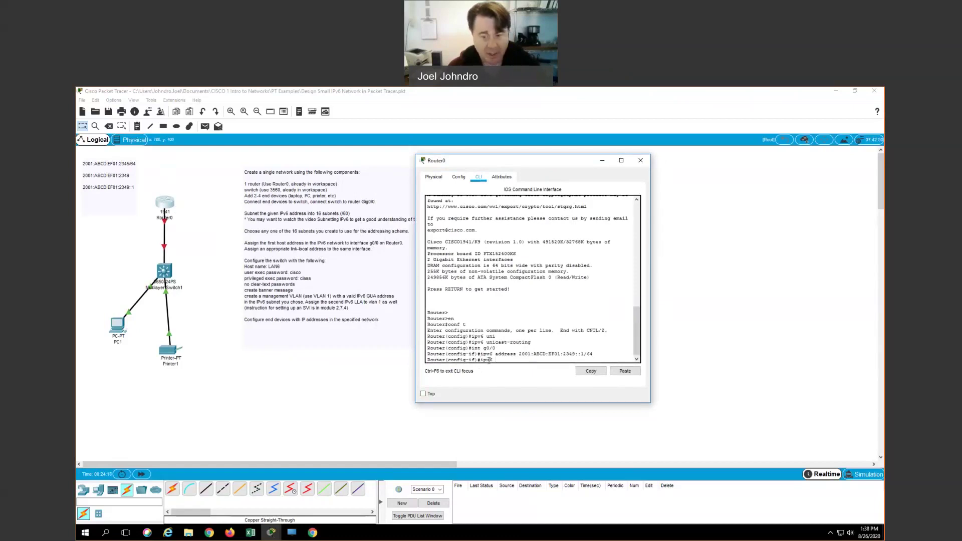
{"action": "type", "text": " address FE80::1"}
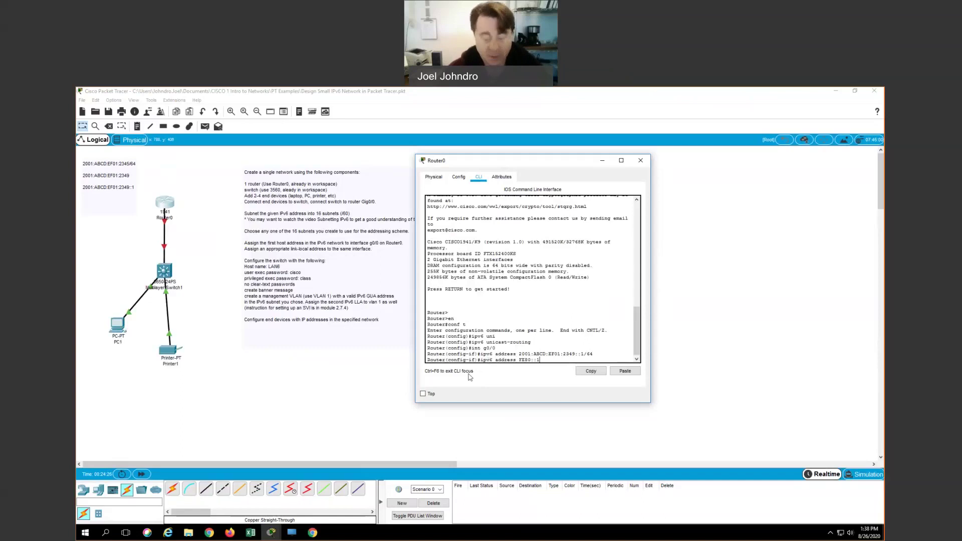
{"action": "type", "text": " link-local"}
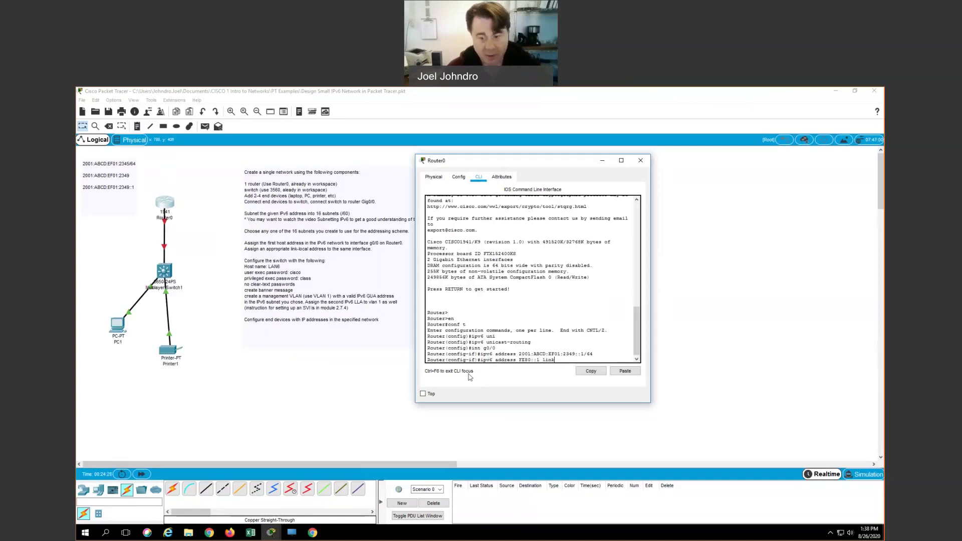
{"action": "key", "text": "Tab"}
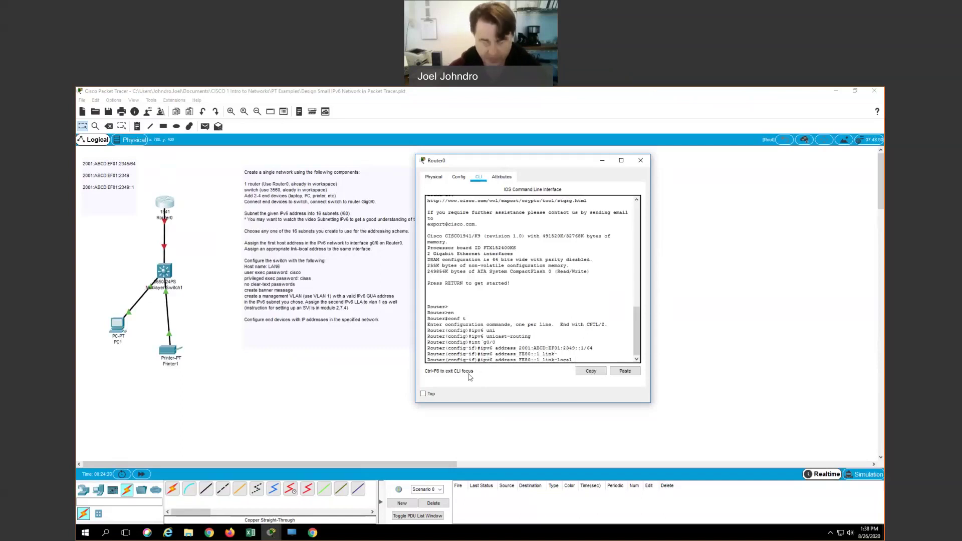
{"action": "key", "text": "Return"}
Step: Bring g0/0 up with no shutdown
{"action": "type", "text": "no shu"}
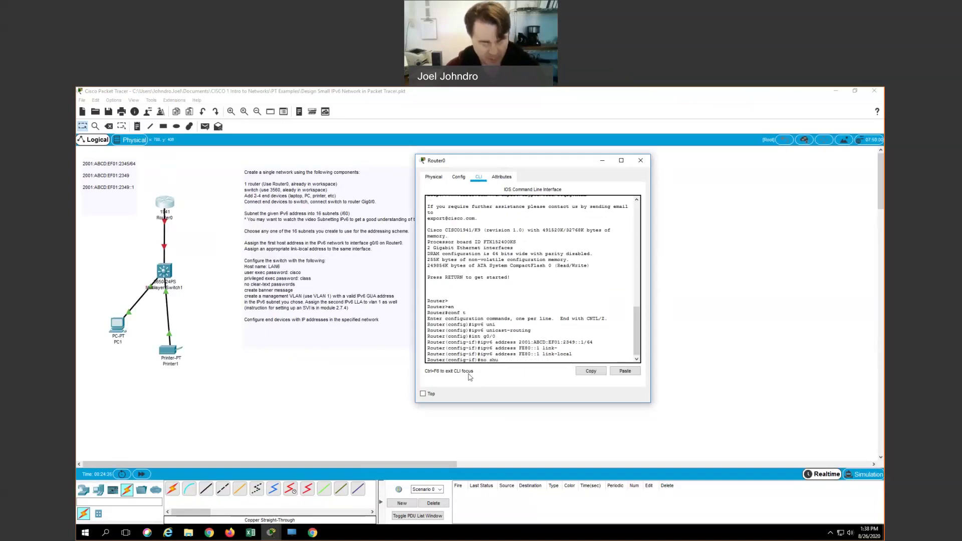
{"action": "type", "text": "t"}
{"action": "key", "text": "Return"}
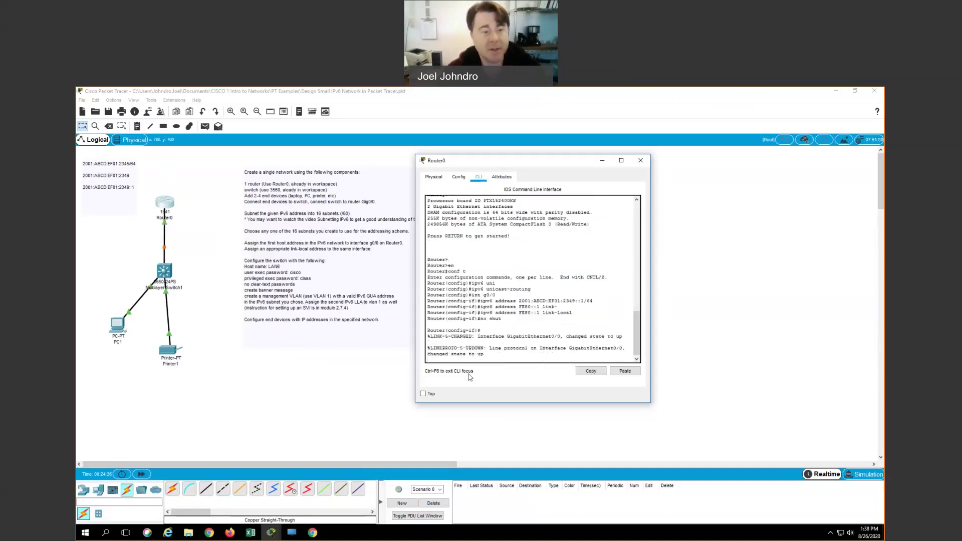
{"action": "key", "text": "Return"}
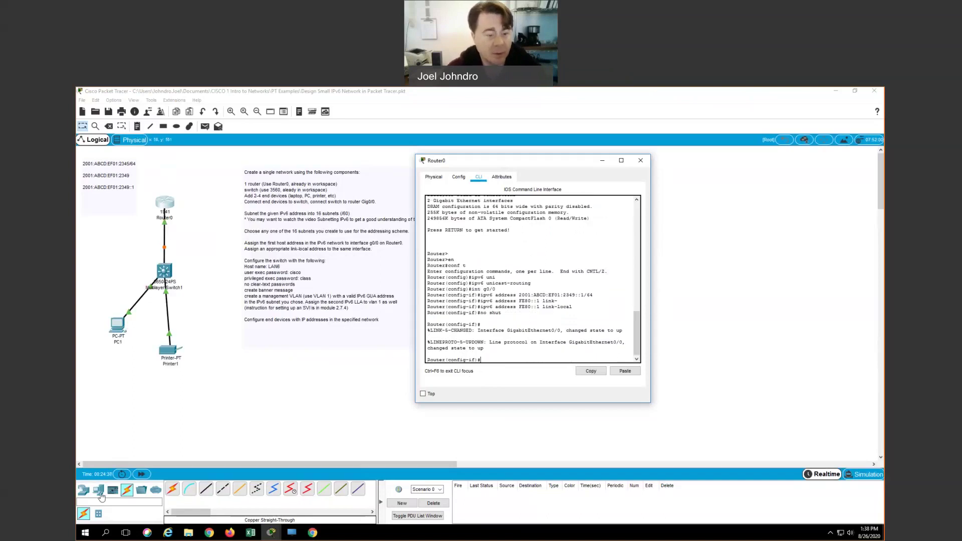
Step: Fast-forward simulation time so the Router0–switch link turns green
{"action": "left_click", "coordinate": [141, 474]}
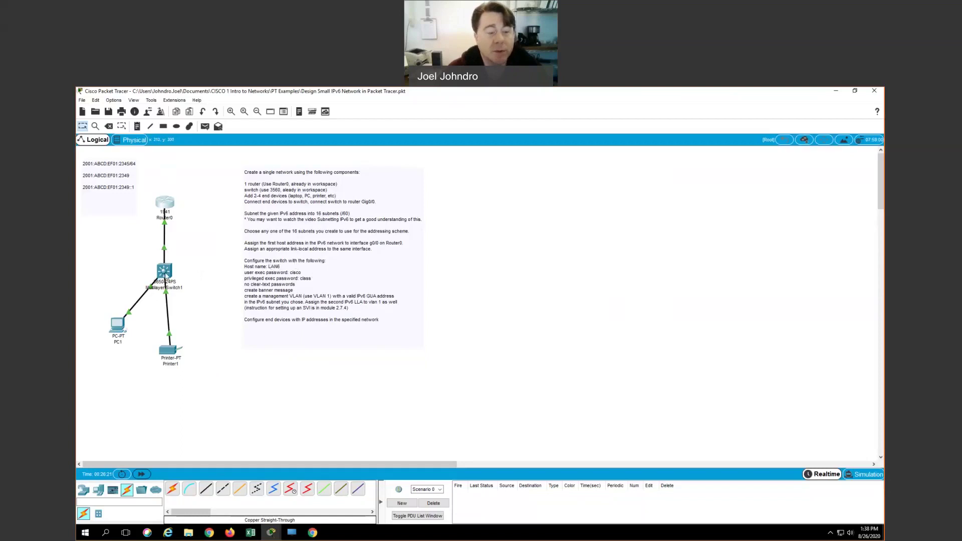
Step: In Multilayer Switch1's CLI, enter global configuration with en and conf t, then set hostname LAN6
{"action": "left_click", "coordinate": [165, 272]}
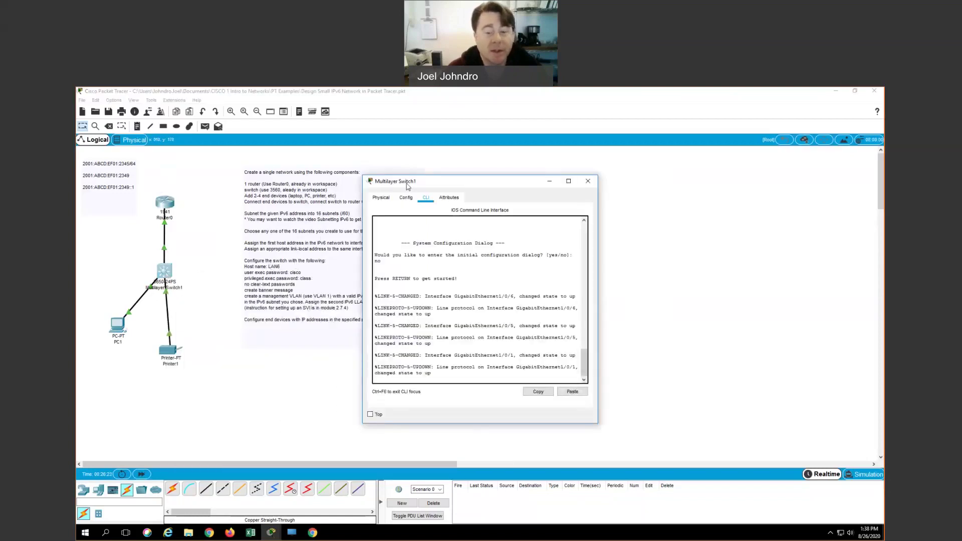
{"action": "left_click_drag", "start_coordinate": [448, 184], "coordinate": [547, 165]}
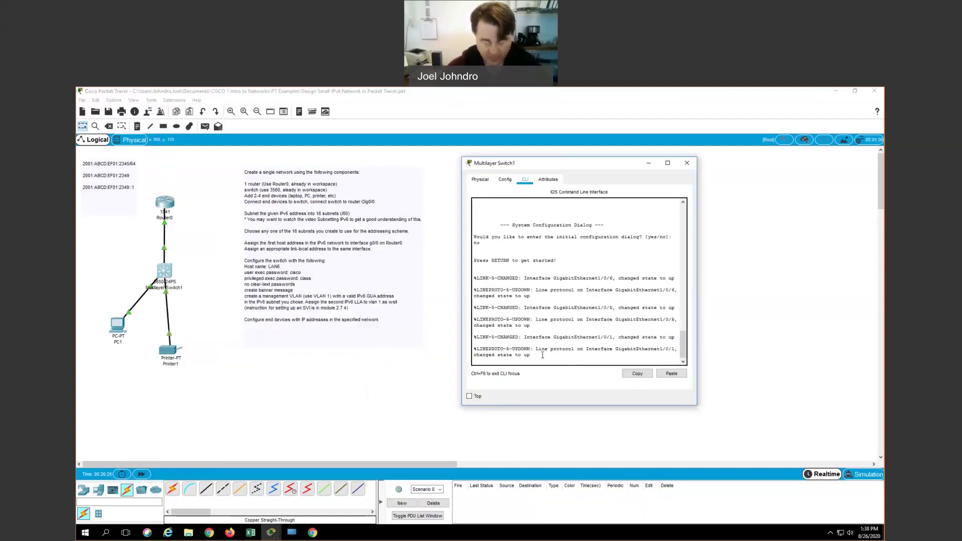
{"action": "key", "text": "Return"}
{"action": "key", "text": "Return"}
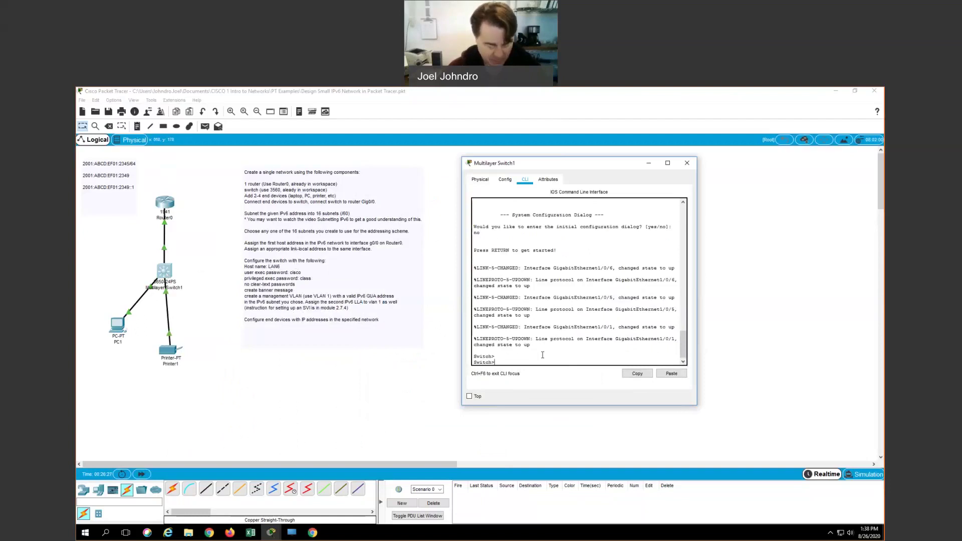
{"action": "type", "text": "en"}
{"action": "key", "text": "Return"}
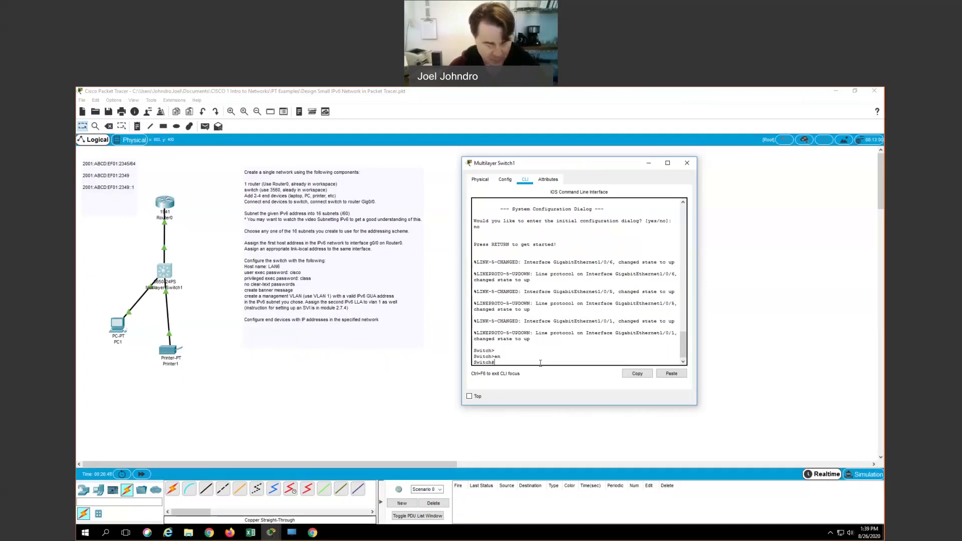
{"action": "type", "text": "conf t"}
{"action": "key", "text": "Return"}
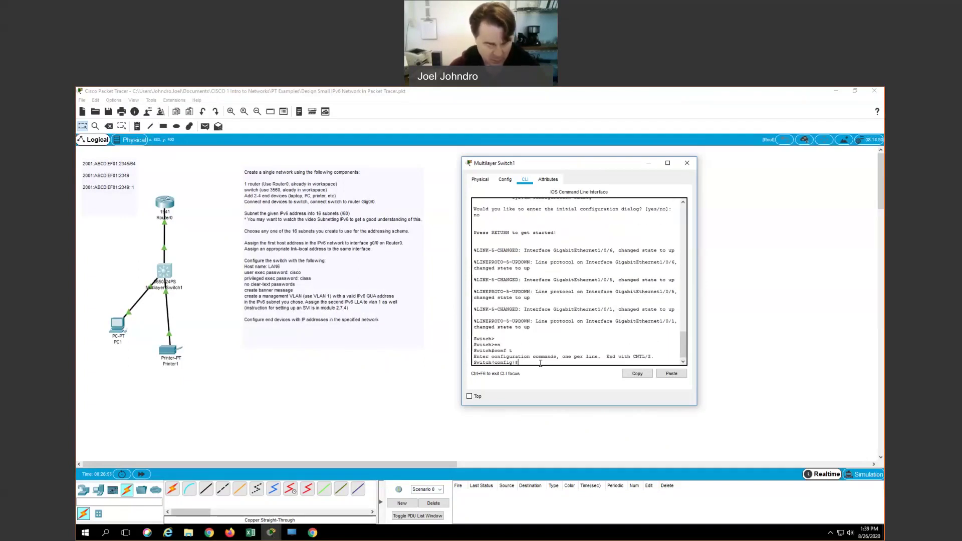
{"action": "type", "text": "hostname LAN6"}
{"action": "key", "text": "Return"}
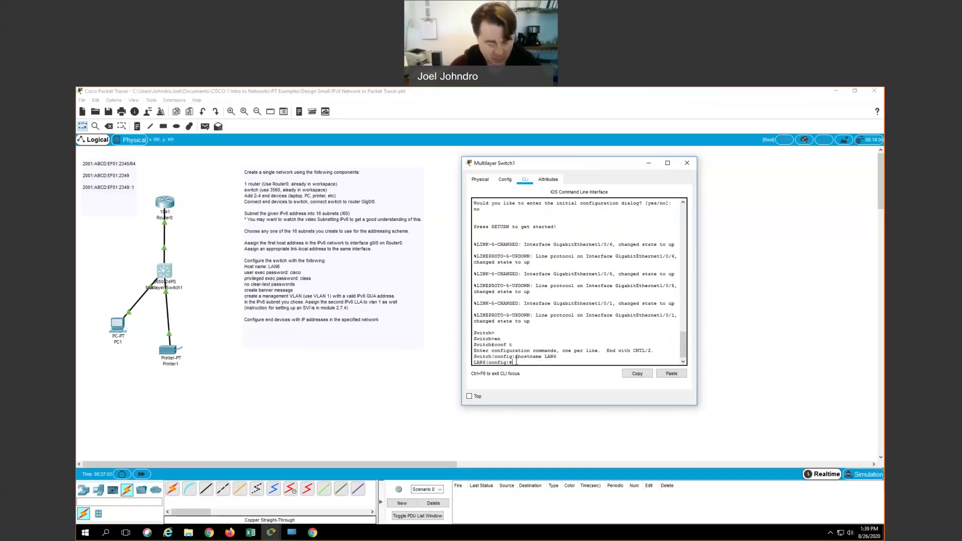
Step: Give LAN6's console line 0 a password and require login on it
{"action": "type", "text": "line con"}
{"action": "key", "text": "Tab"}
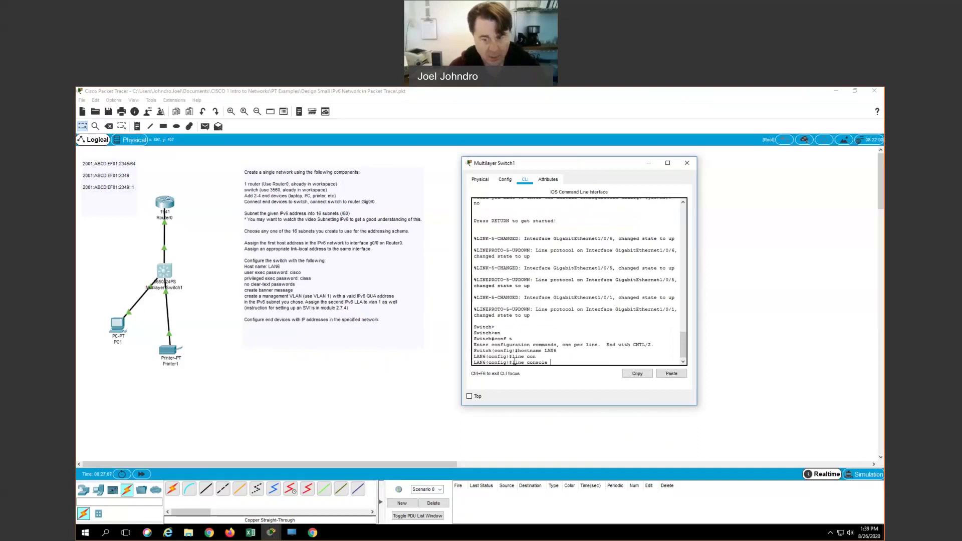
{"action": "type", "text": "0"}
{"action": "key", "text": "Return"}
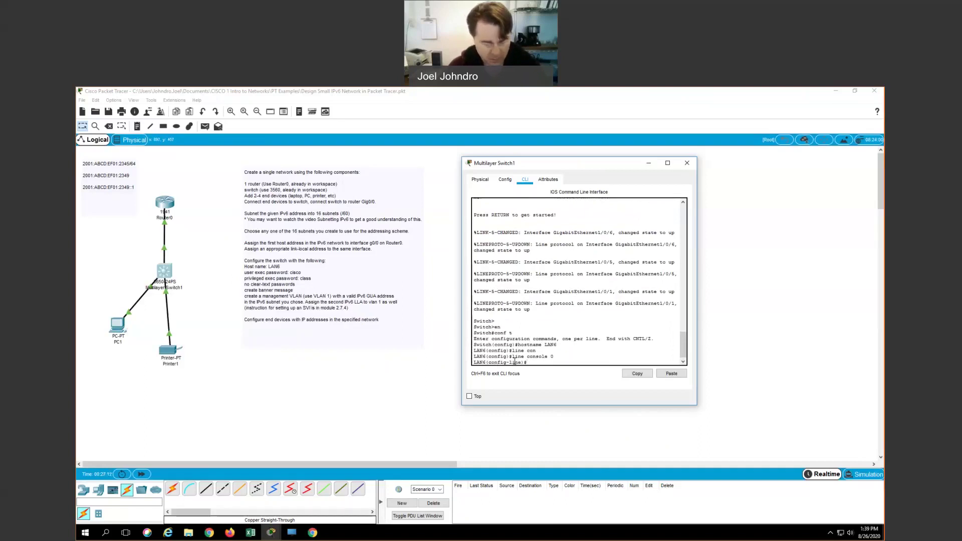
{"action": "type", "text": "password"}
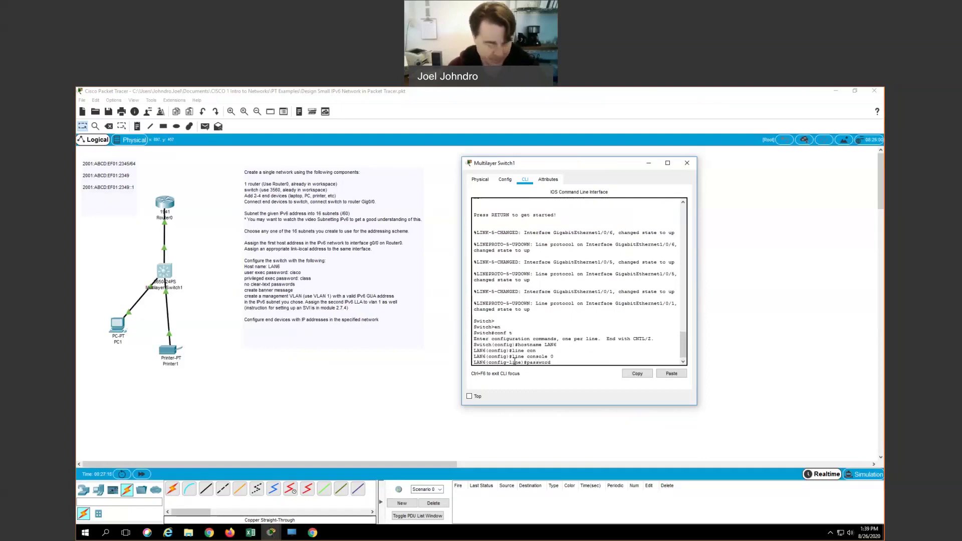
{"action": "type", "text": " cisc"}
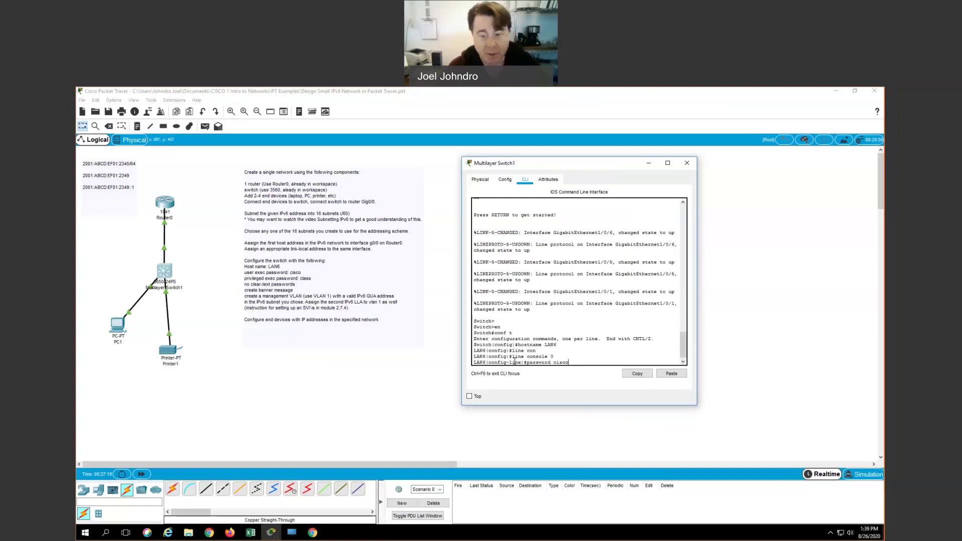
{"action": "type", "text": "o"}
{"action": "key", "text": "Return"}
{"action": "type", "text": "login"}
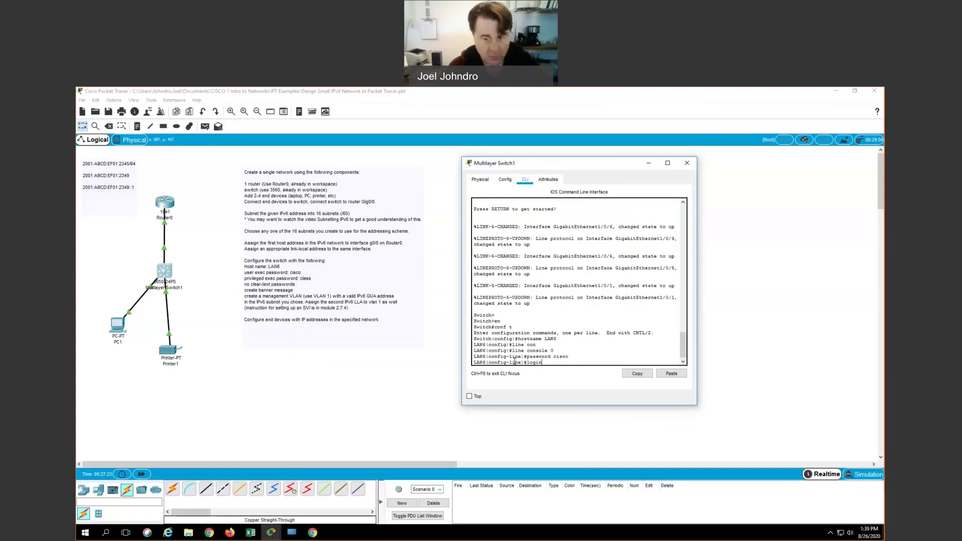
{"action": "key", "text": "Return"}
{"action": "type", "text": "exit"}
{"action": "key", "text": "Return"}
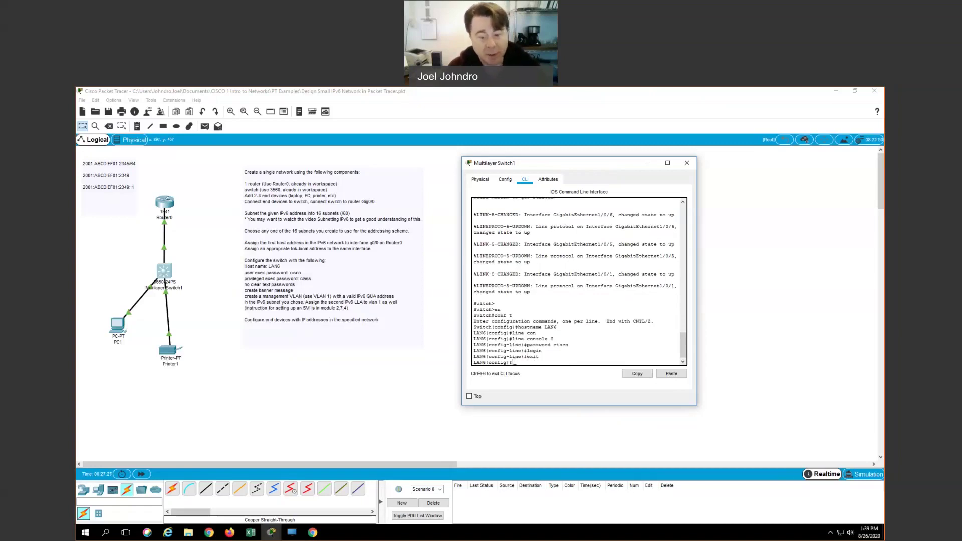
{"action": "type", "text": "enable secret"}
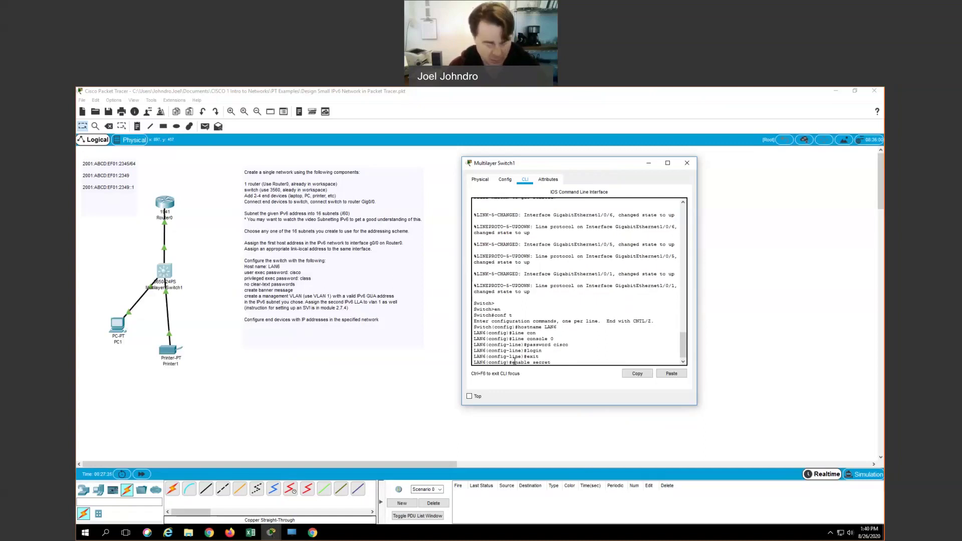
Step: Set the switch's enable secret and turn on service password-encryption
{"action": "type", "text": "class"}
{"action": "key", "text": "Return"}
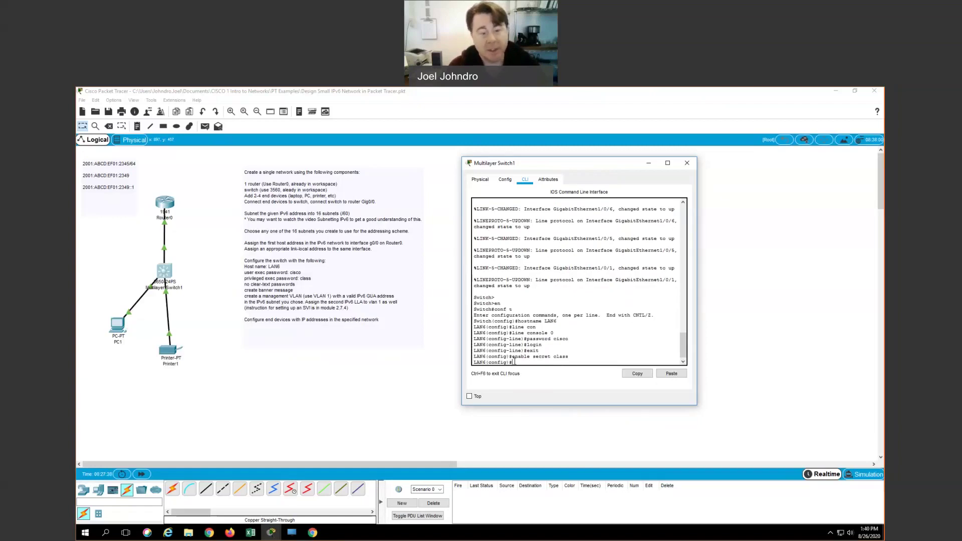
{"action": "type", "text": "ser"}
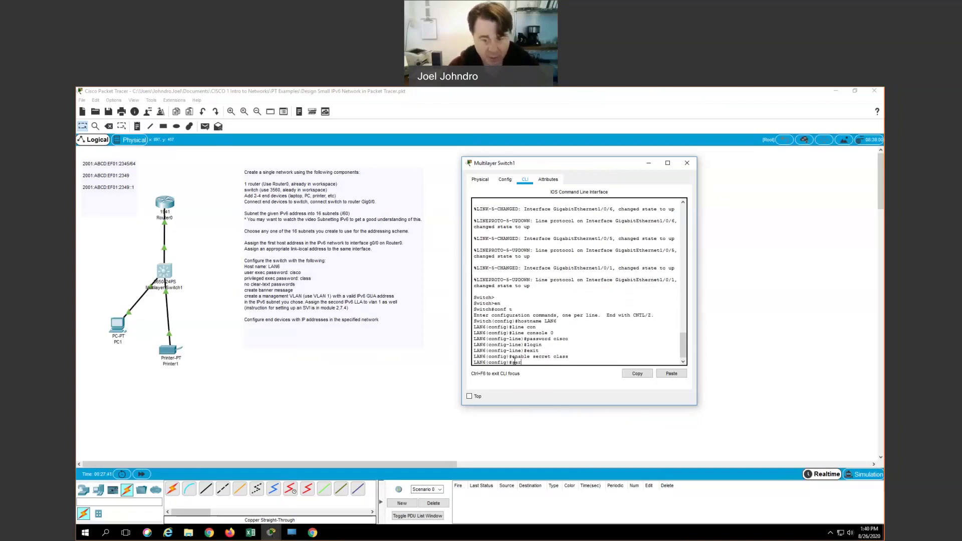
{"action": "key", "text": "Tab"}
{"action": "type", "text": "pass"}
{"action": "key", "text": "Tab"}
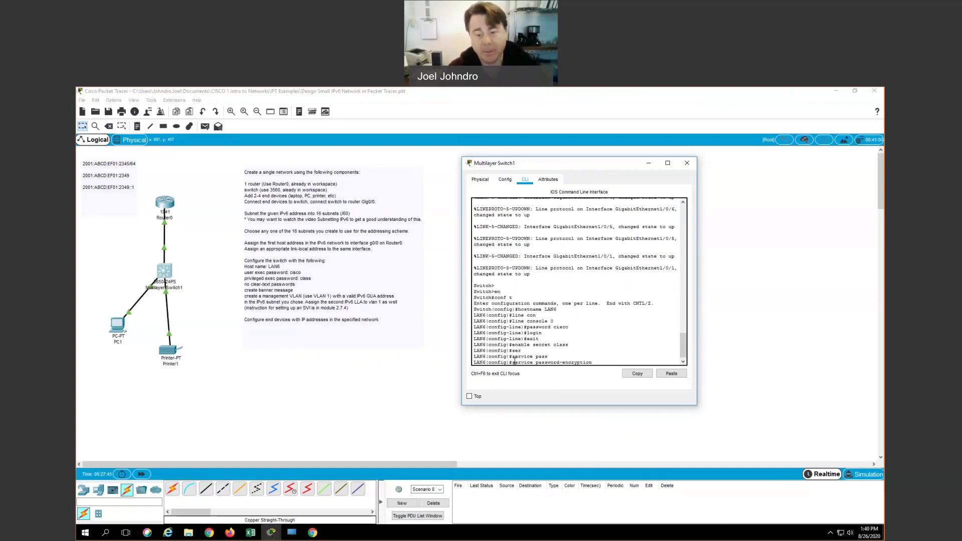
{"action": "key", "text": "Return"}
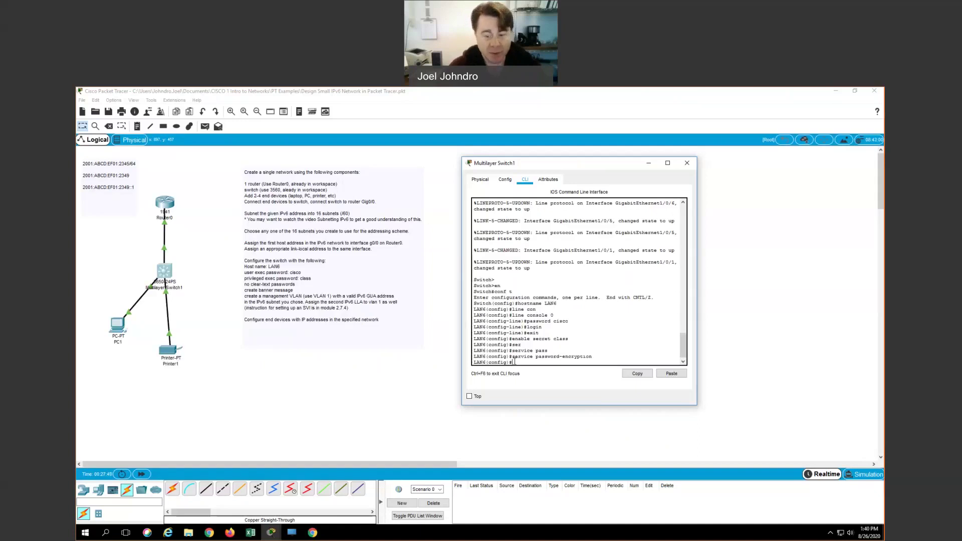
Step: Add the MOTD banner "Keep Out!!!" and enter interface VLAN 1
{"action": "type", "text": "banner mo"}
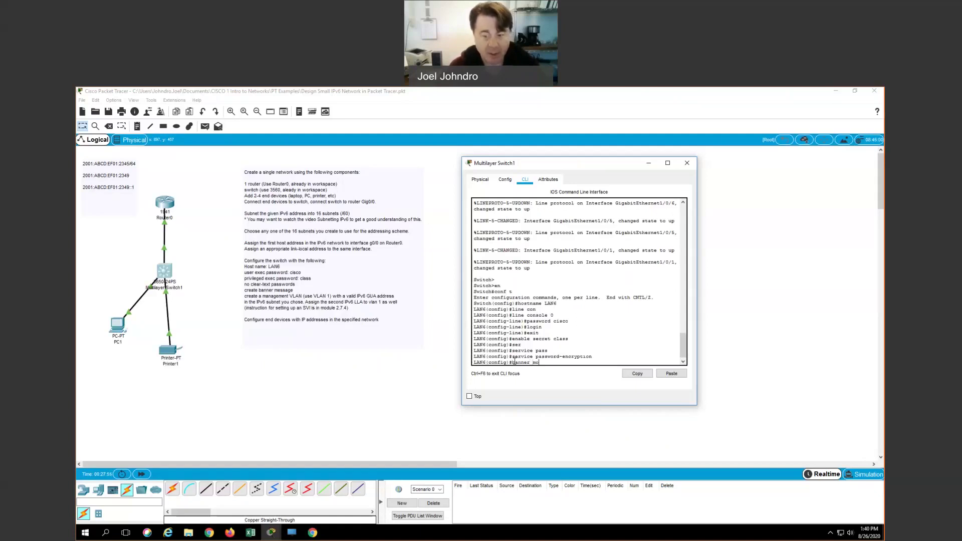
{"action": "type", "text": "td"}
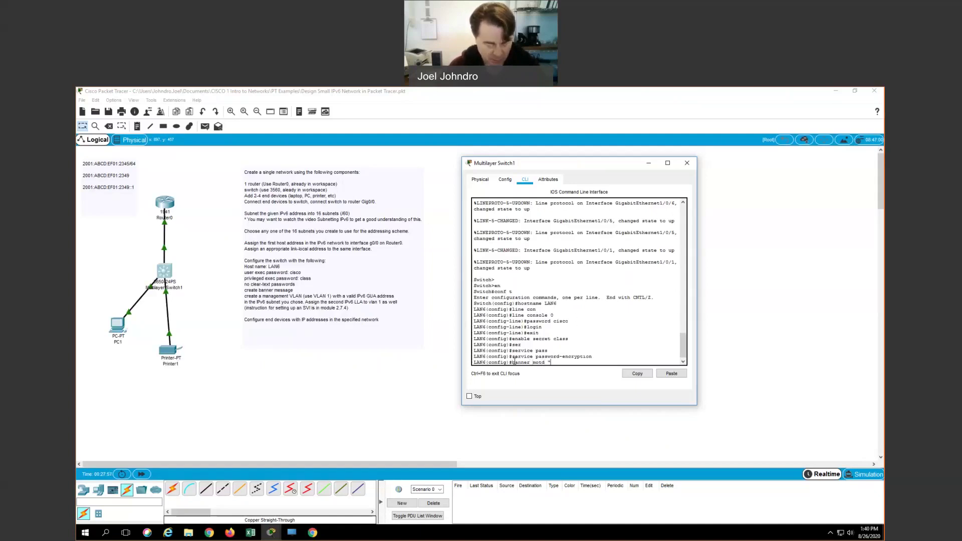
{"action": "type", "text": " \"Keep Out!!!\""}
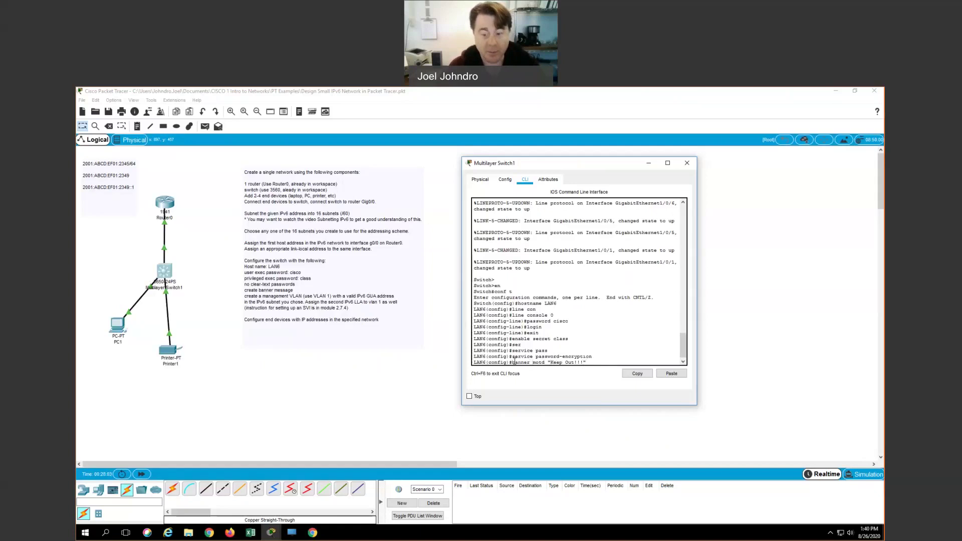
{"action": "key", "text": "Return"}
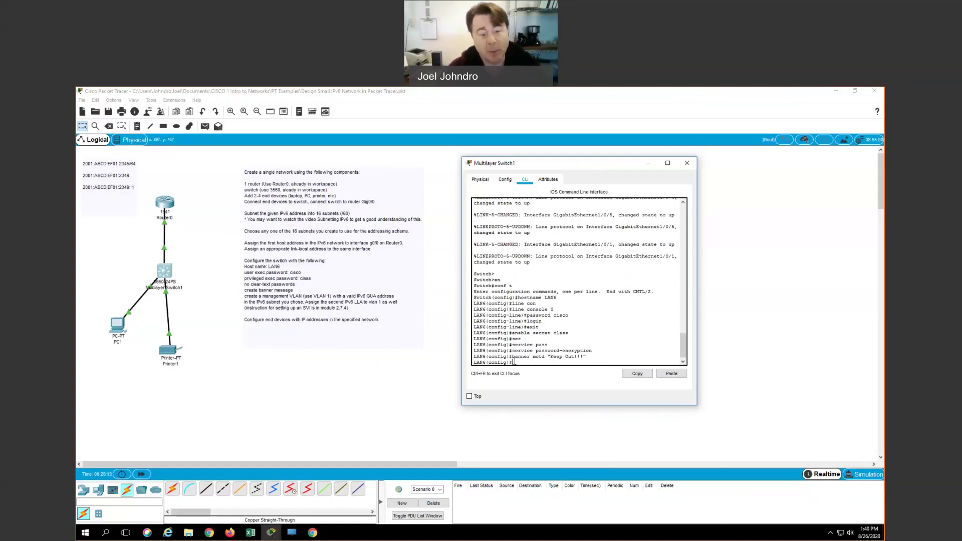
{"action": "type", "text": "s"}
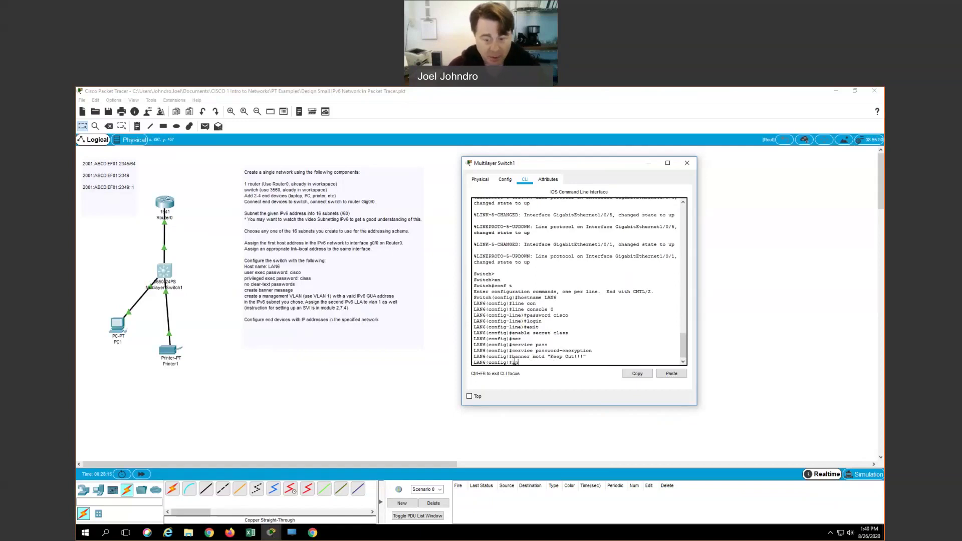
{"action": "type", "text": "nt vlan 1"}
{"action": "key", "text": "Return"}
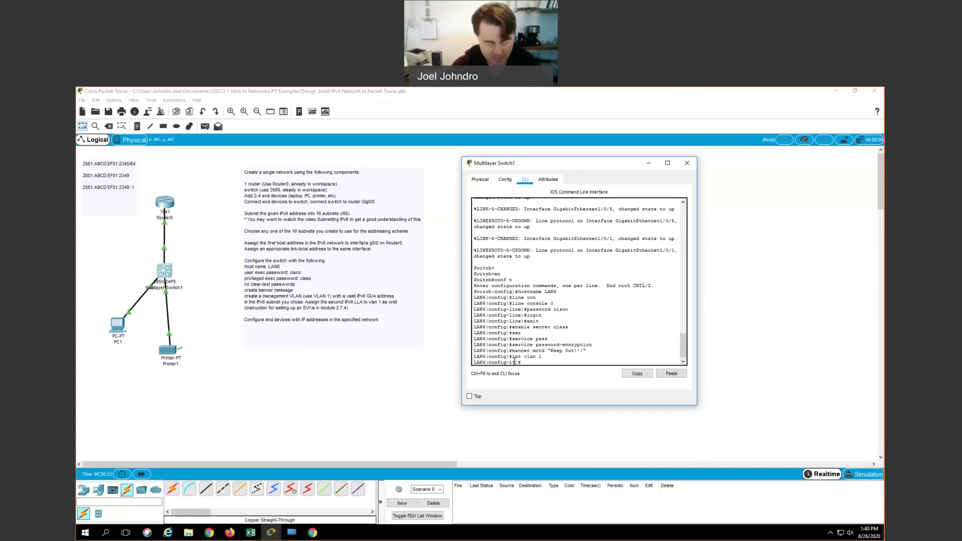
Step: Enter 'ipv6 address 2001:ABCD:EF01:2349::2/64' on interface VLAN 1, correcting a typo in the address
{"action": "type", "text": "ipv6"}
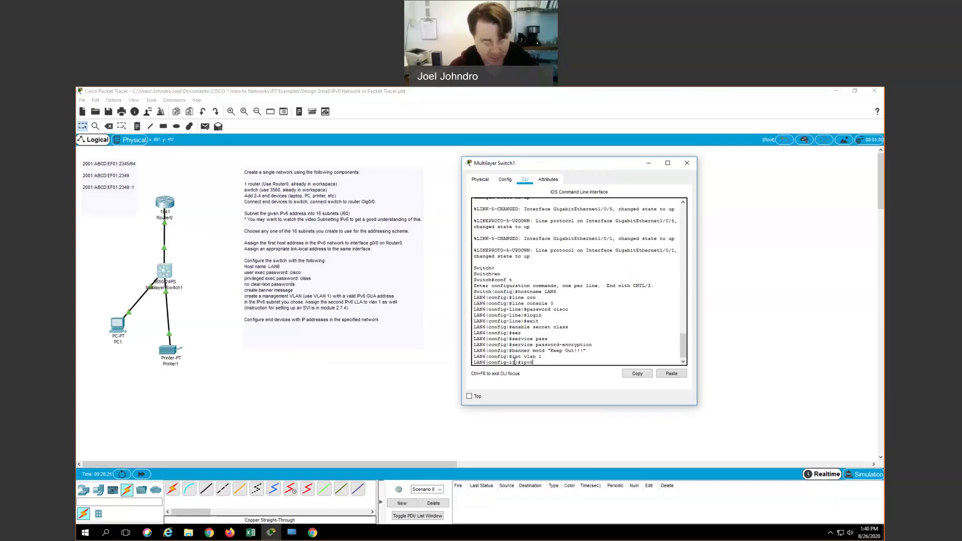
{"action": "type", "text": " add"}
{"action": "key", "text": "Tab"}
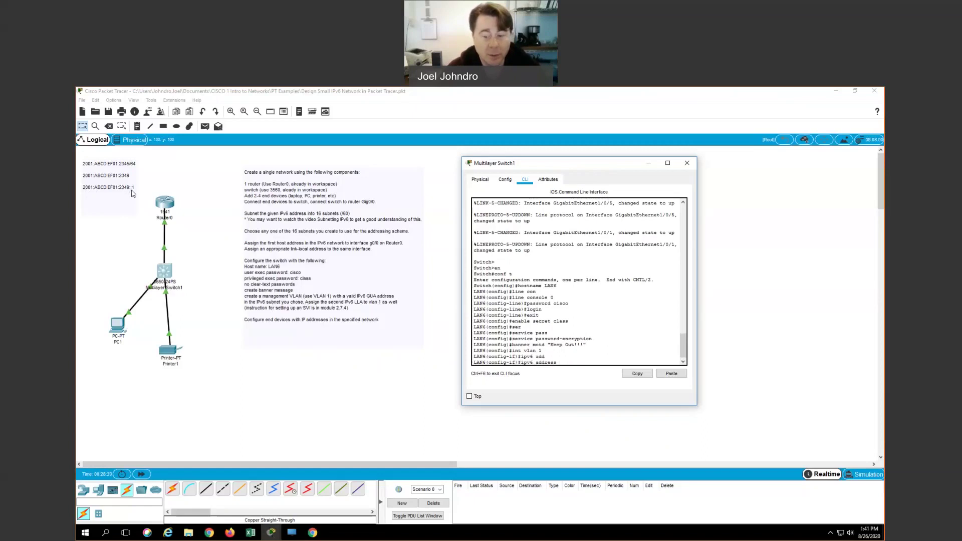
{"action": "left_click", "coordinate": [562, 363]}
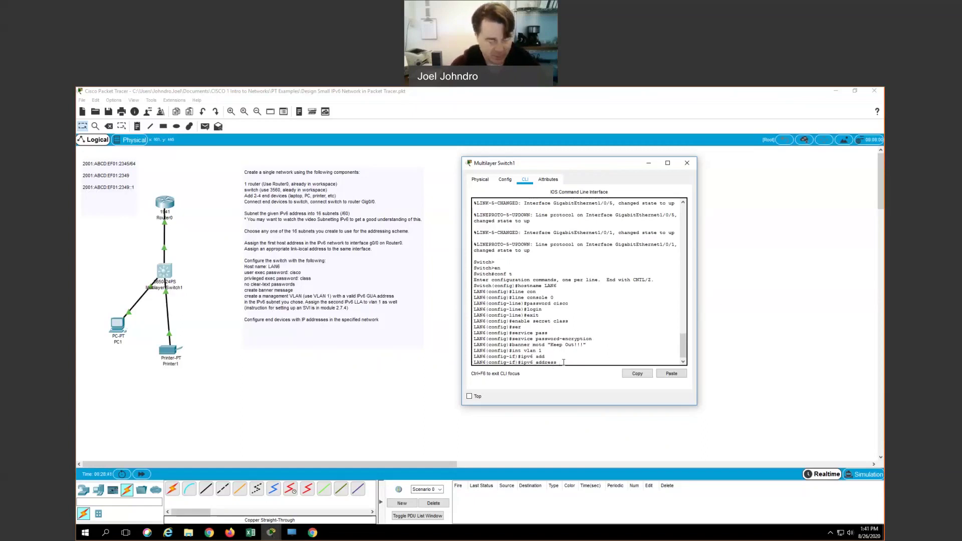
{"action": "type", "text": "2001:ABCD:EF"}
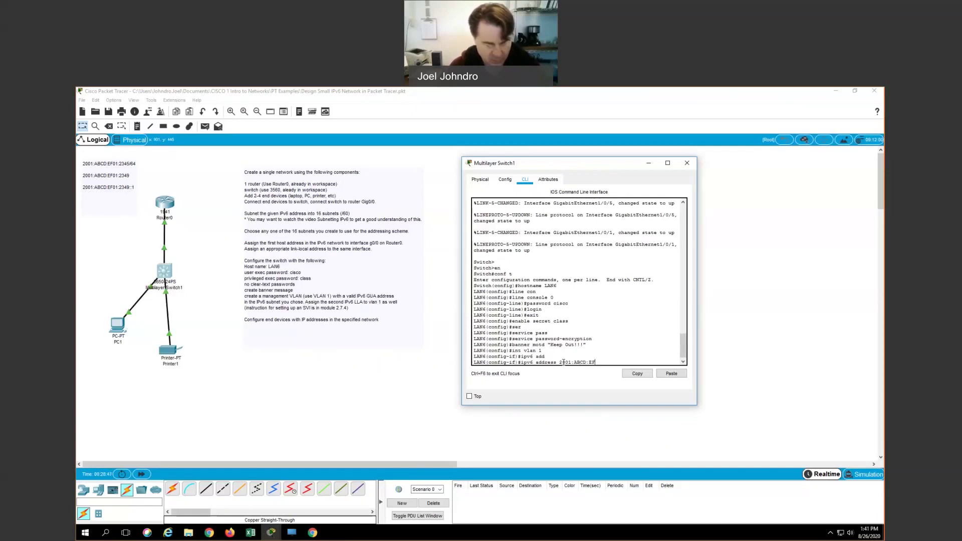
{"action": "key", "text": "BackSpace"}
{"action": "key", "text": "BackSpace"}
{"action": "type", "text": "01:2349::2/64"}
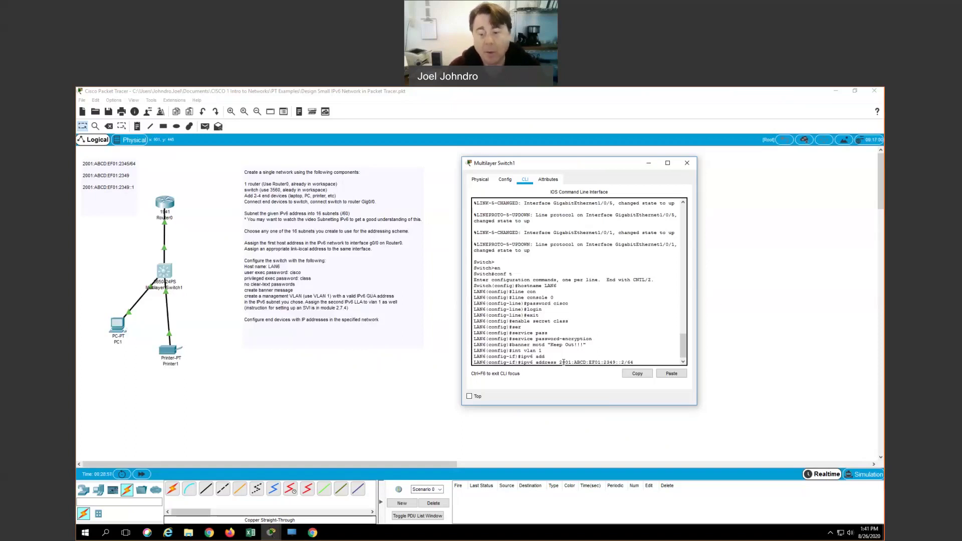
{"action": "key", "text": "Return"}
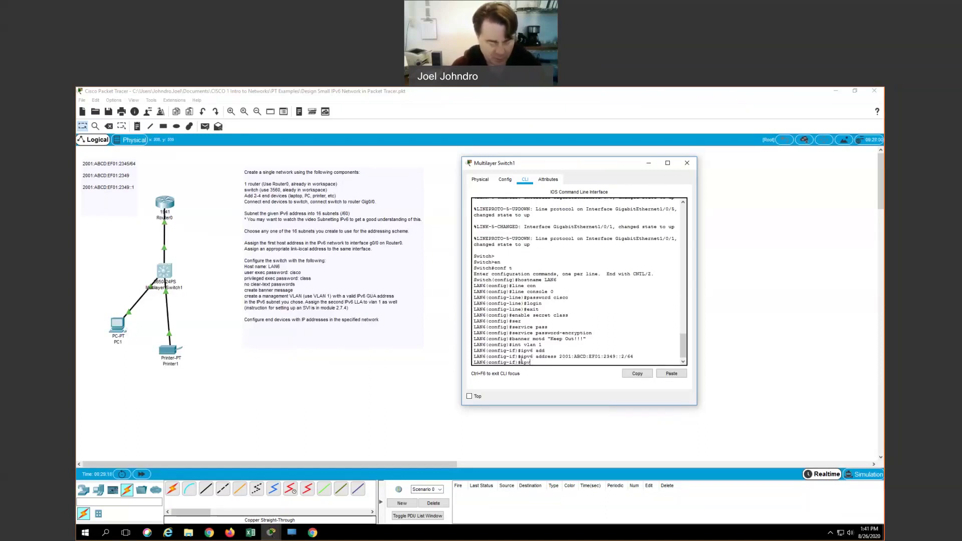
Step: Give VLAN 1 the link-local address FE80::2, retyping the command after a mistake
{"action": "type", "text": "E80::2"}
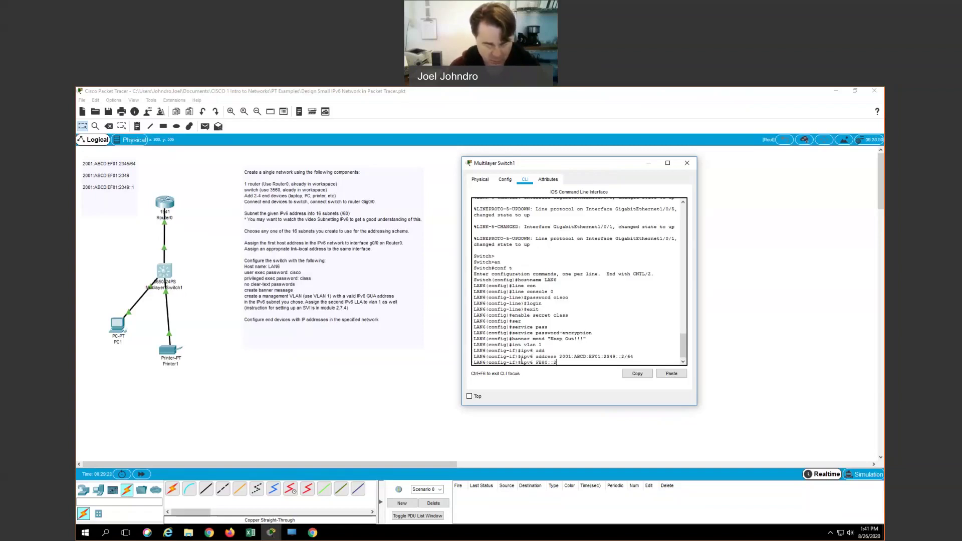
{"action": "type", "text": " link"}
{"action": "key", "text": "Tab"}
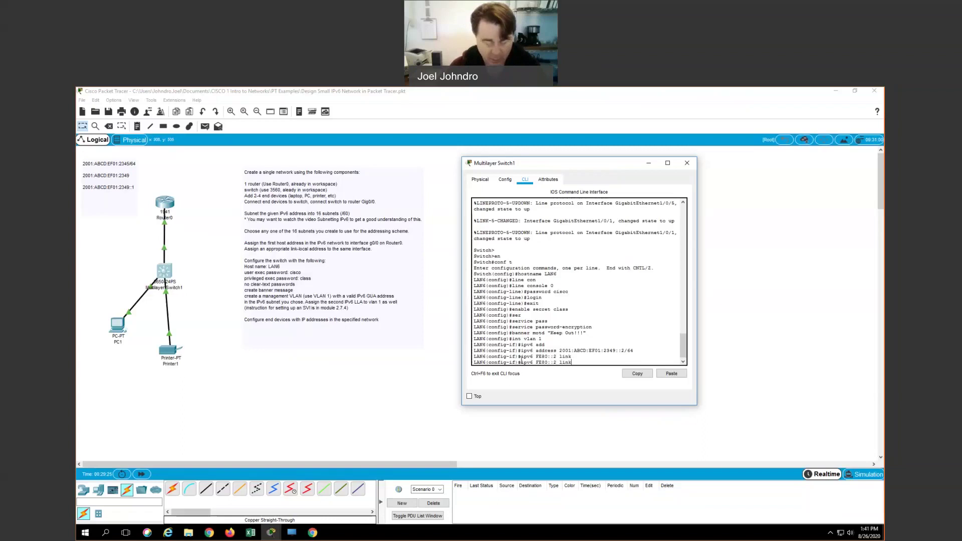
{"action": "key", "text": "BackSpace"}
{"action": "key", "text": "BackSpace"}
{"action": "key", "text": "BackSpace"}
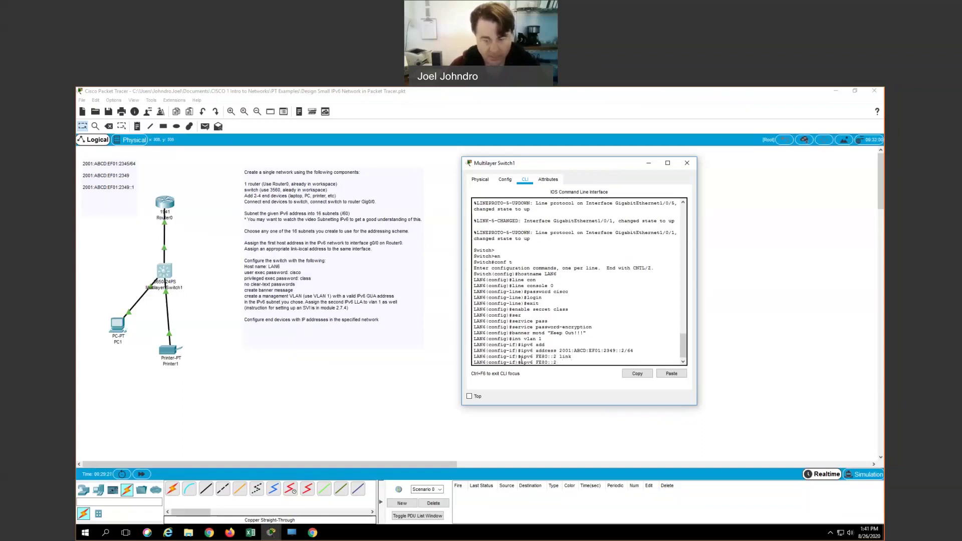
{"action": "type", "text": "?"}
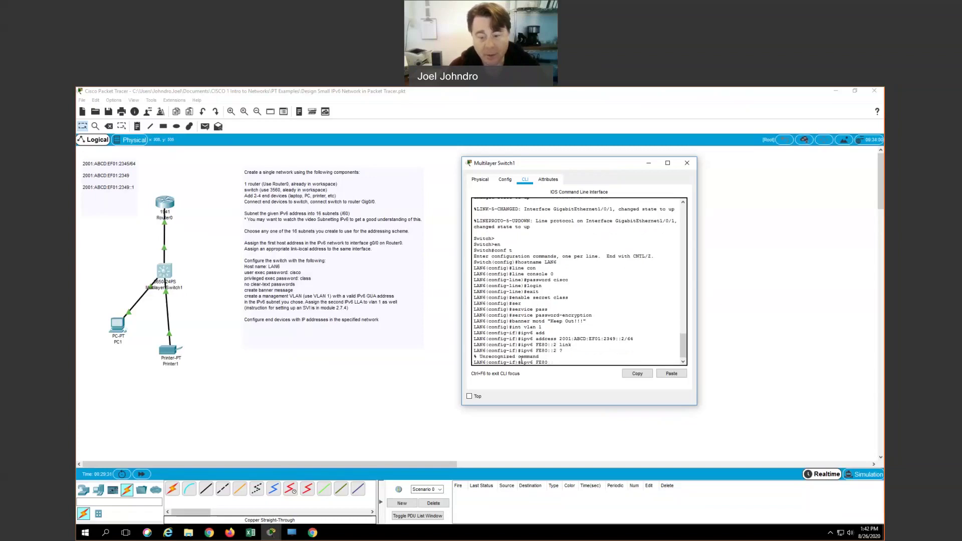
{"action": "key", "text": "BackSpace"}
{"action": "key", "text": "BackSpace"}
{"action": "key", "text": "BackSpace"}
{"action": "key", "text": "BackSpace"}
{"action": "key", "text": "BackSpace"}
{"action": "type", "text": "add"}
{"action": "key", "text": "Tab"}
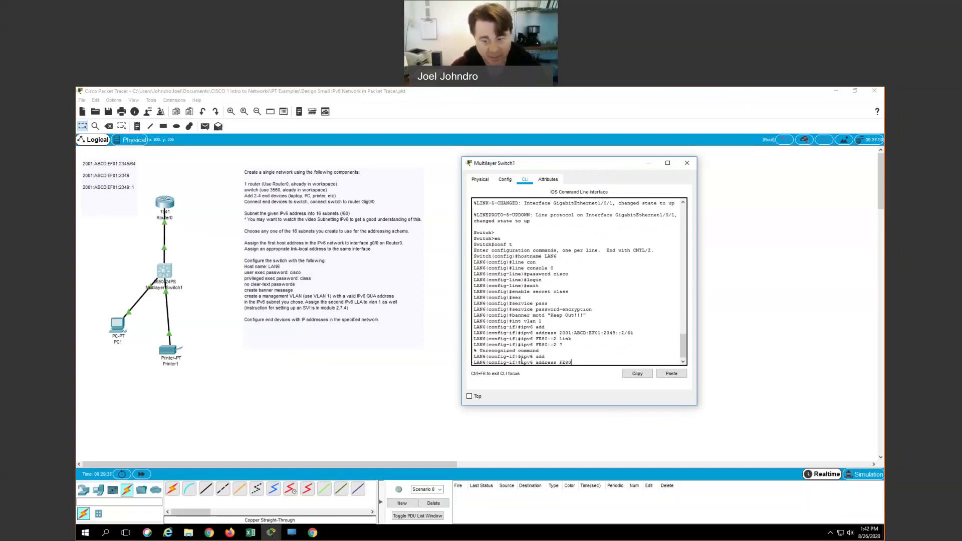
{"action": "type", "text": "FE80::2"}
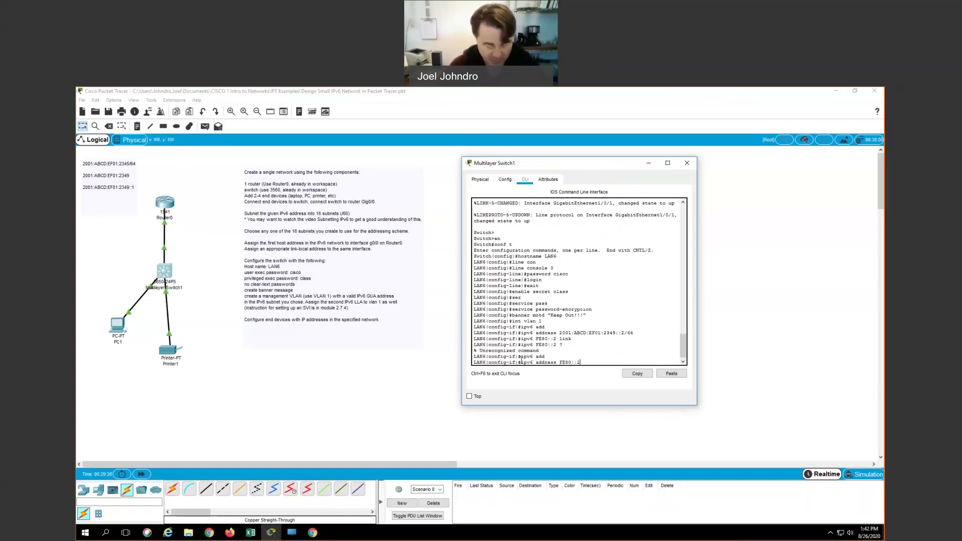
{"action": "type", "text": " link"}
{"action": "key", "text": "Tab"}
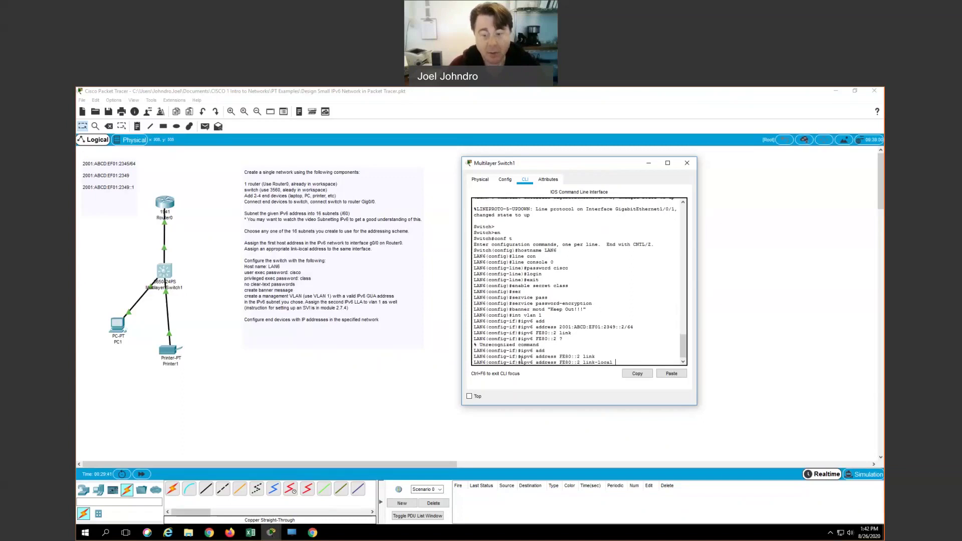
{"action": "key", "text": "Return"}
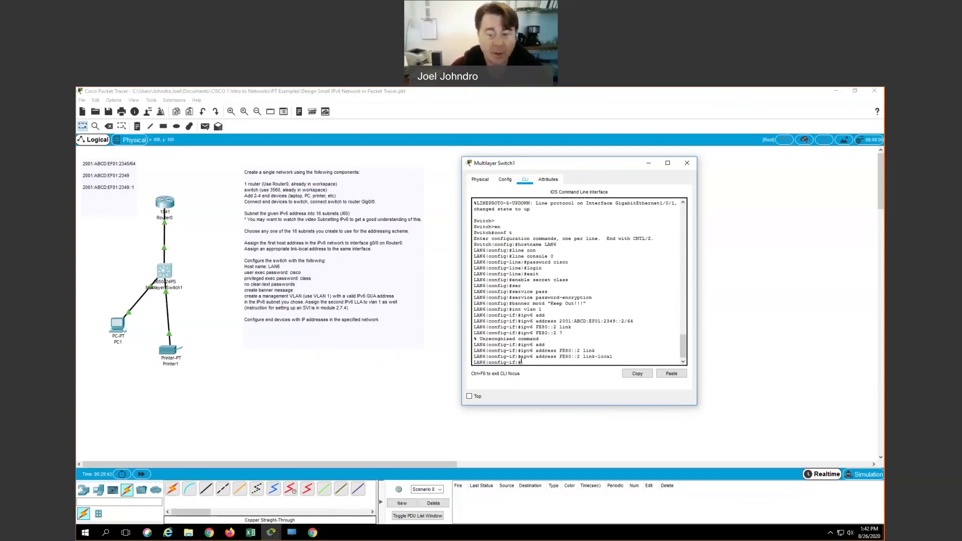
Step: Bring VLAN 1 up with 'no shutdown'
{"action": "type", "text": "no sh"}
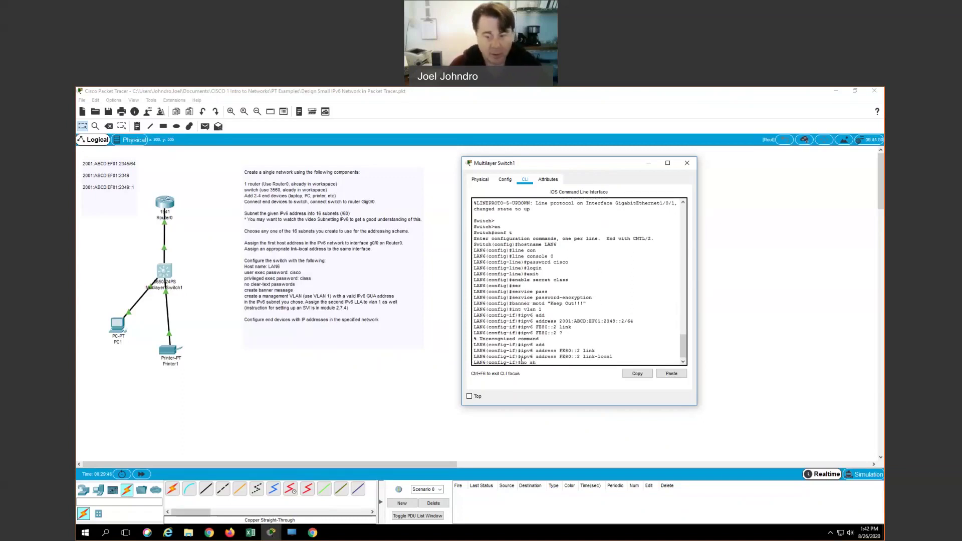
{"action": "type", "text": "ut"}
{"action": "key", "text": "Return"}
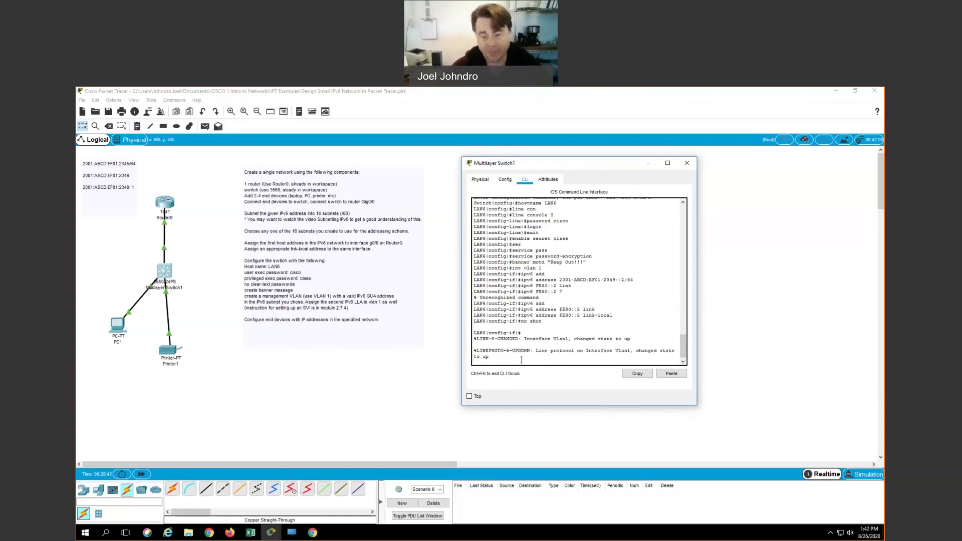
{"action": "key", "text": "Return"}
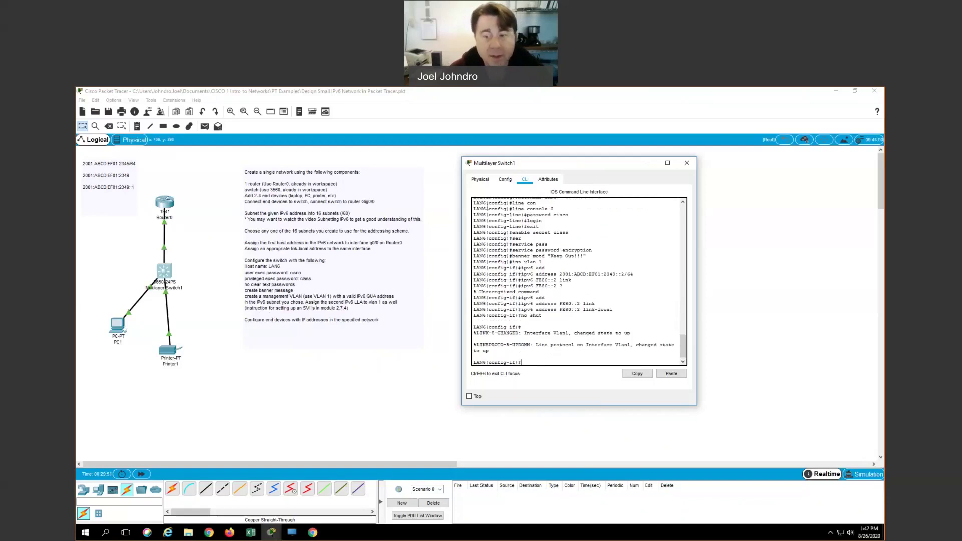
Step: Close the switch CLI and look over Printer1's Config settings, then close Printer1
{"action": "left_click", "coordinate": [686, 163]}
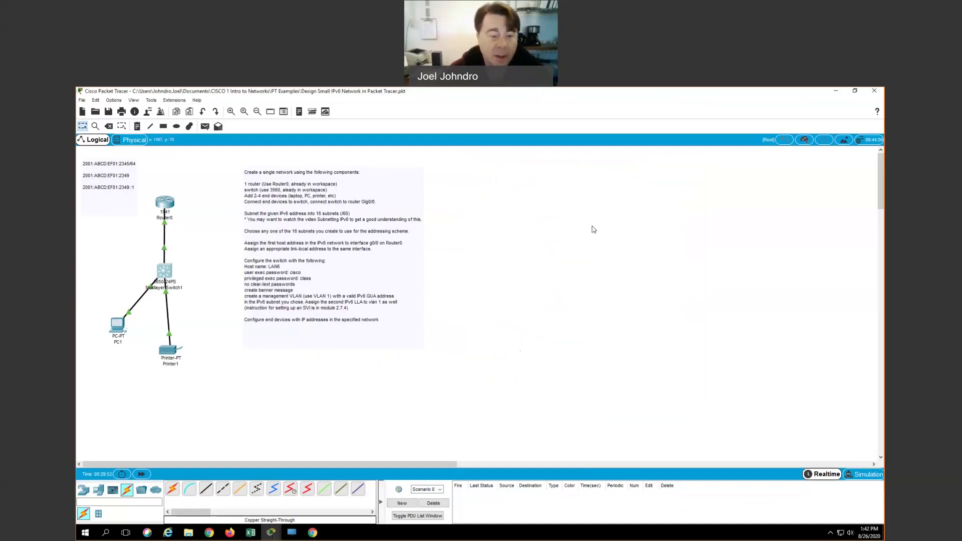
{"action": "left_click", "coordinate": [170, 354]}
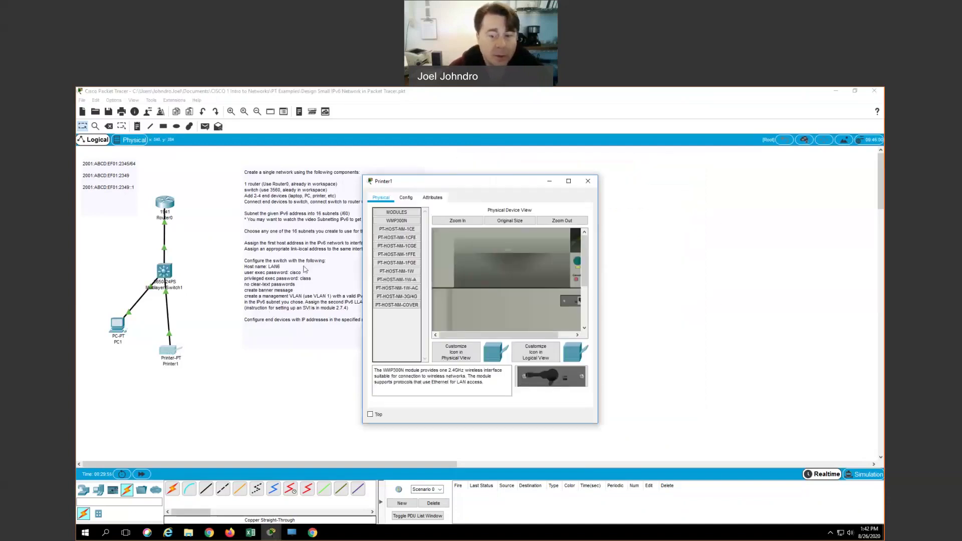
{"action": "left_click", "coordinate": [407, 198]}
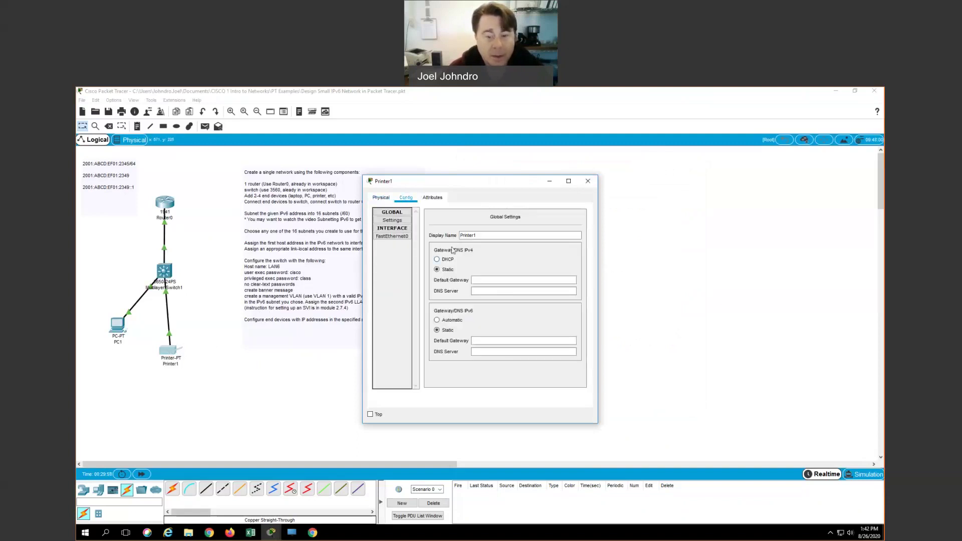
{"action": "left_click_drag", "start_coordinate": [433, 186], "coordinate": [500, 182]}
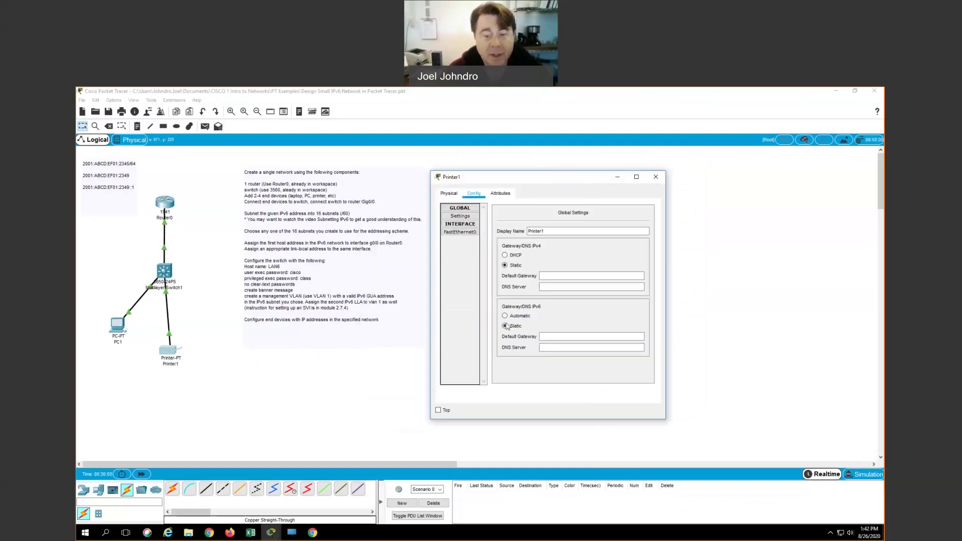
{"action": "left_click", "coordinate": [656, 178]}
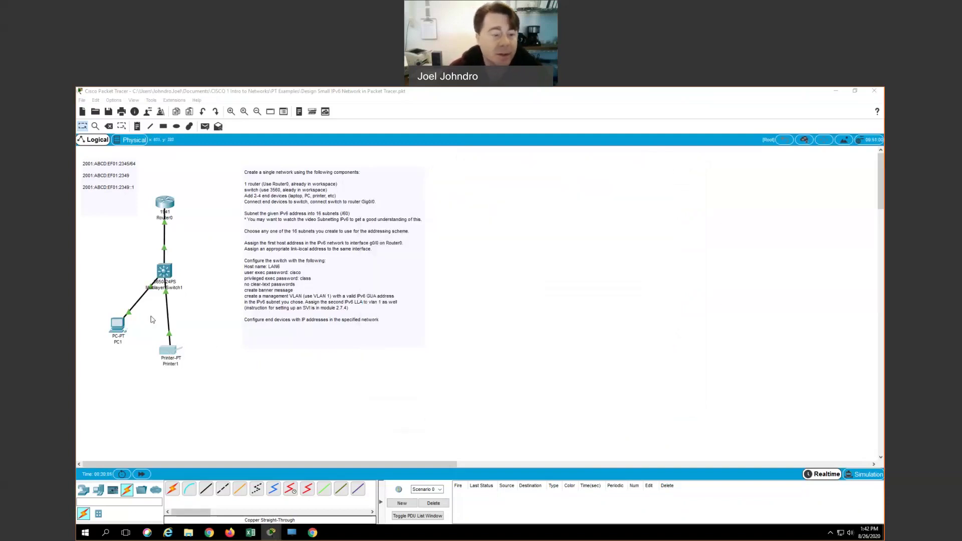
Step: Set PC1's IPv6 configuration to Automatic and check its link-local address
{"action": "left_click", "coordinate": [120, 331]}
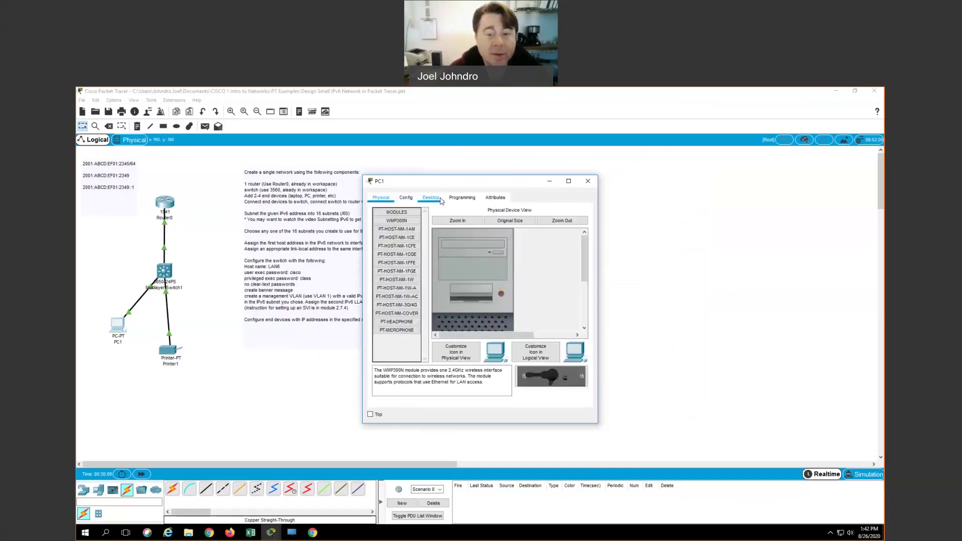
{"action": "left_click", "coordinate": [440, 199]}
{"action": "left_click", "coordinate": [399, 238]}
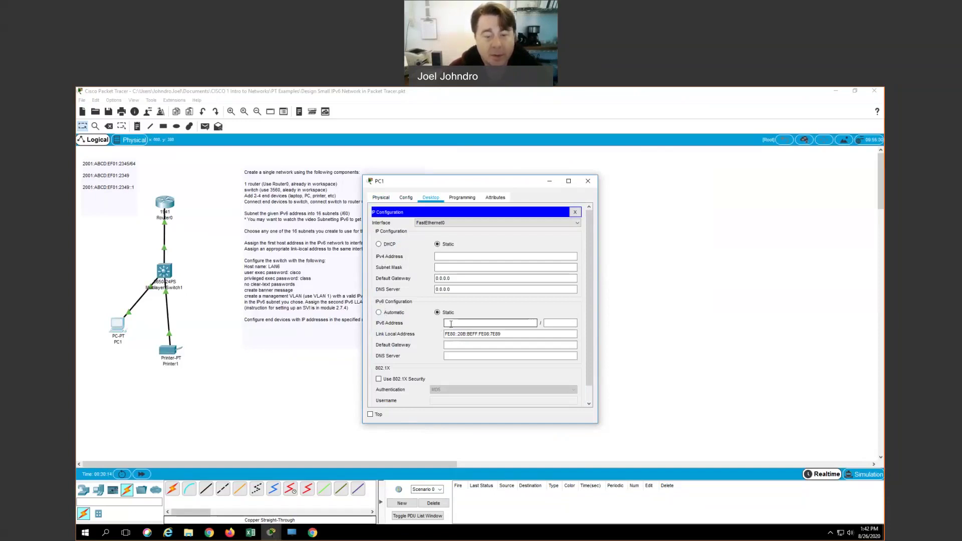
{"action": "left_click", "coordinate": [379, 313]}
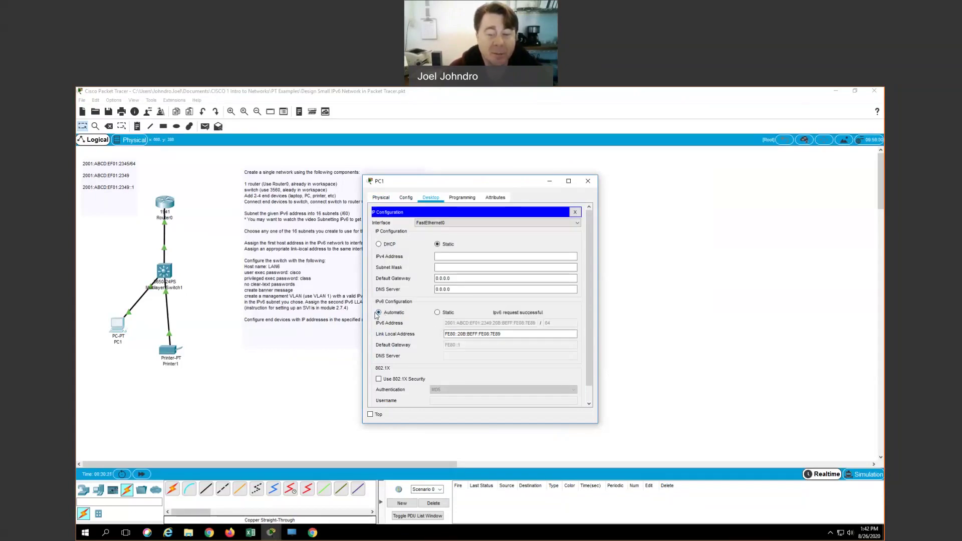
{"action": "triple_click", "coordinate": [487, 331]}
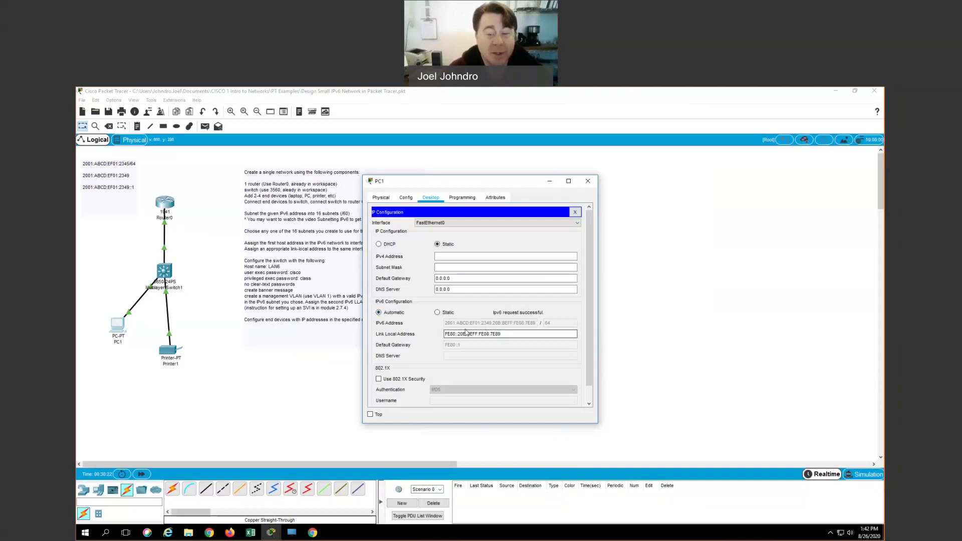
{"action": "left_click", "coordinate": [454, 333]}
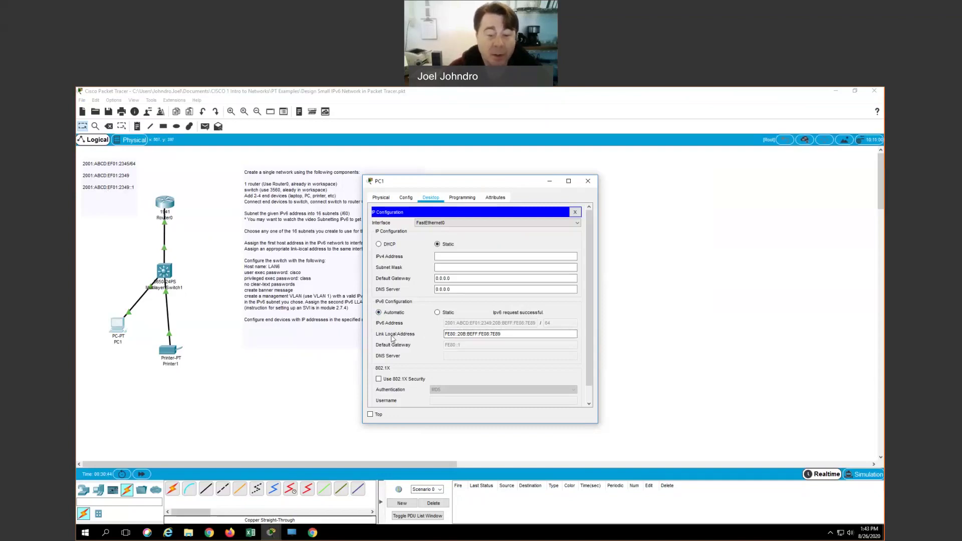
{"action": "left_click", "coordinate": [456, 334]}
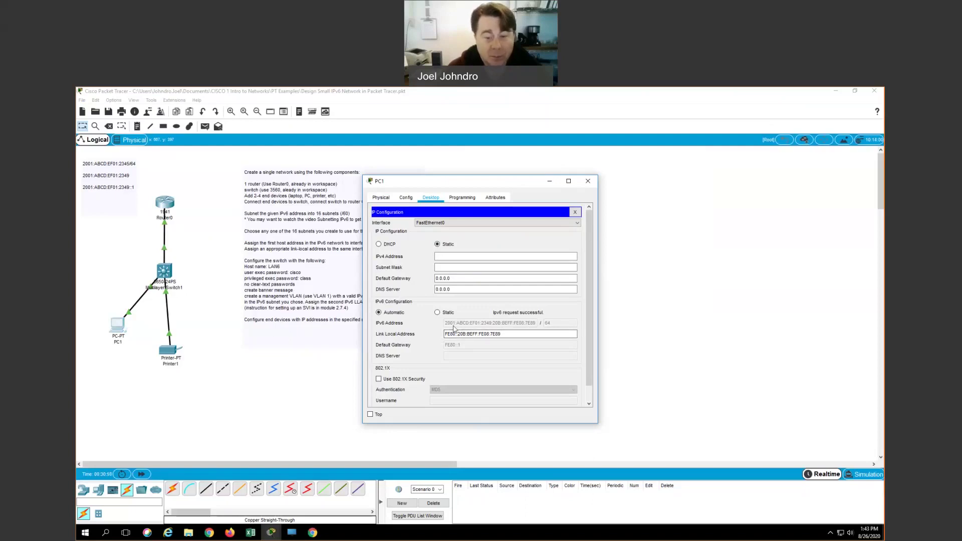
Step: Switch PC1 to static IPv6 2001:ABCD:EF01:2349::3/64 with default gateway FE80::1
{"action": "left_click", "coordinate": [438, 313]}
{"action": "left_click", "coordinate": [453, 323]}
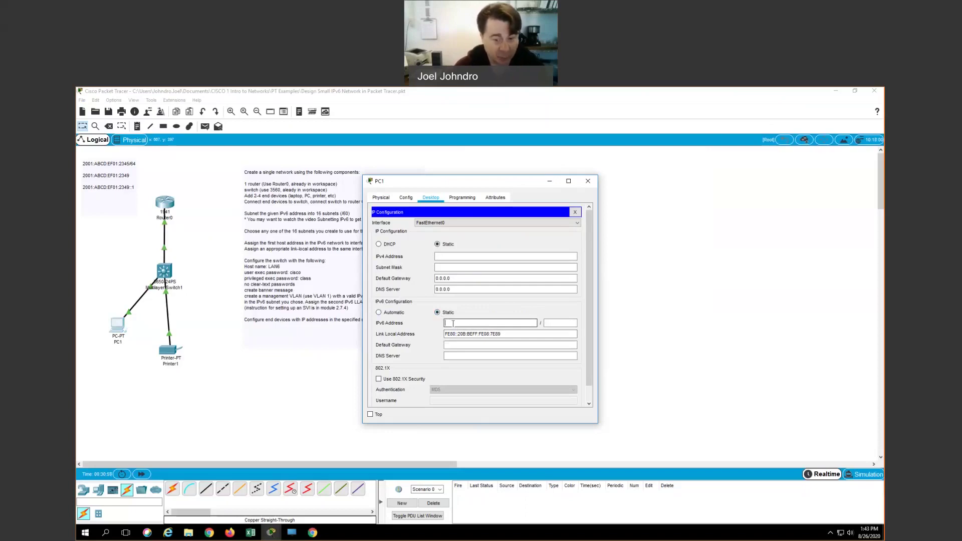
{"action": "type", "text": "2001:ABCD"}
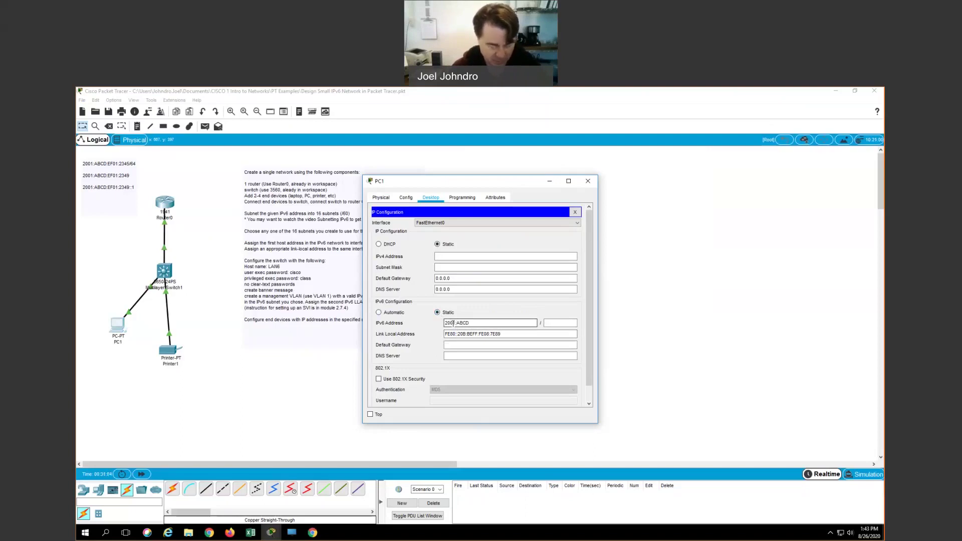
{"action": "type", "text": ":EF01"}
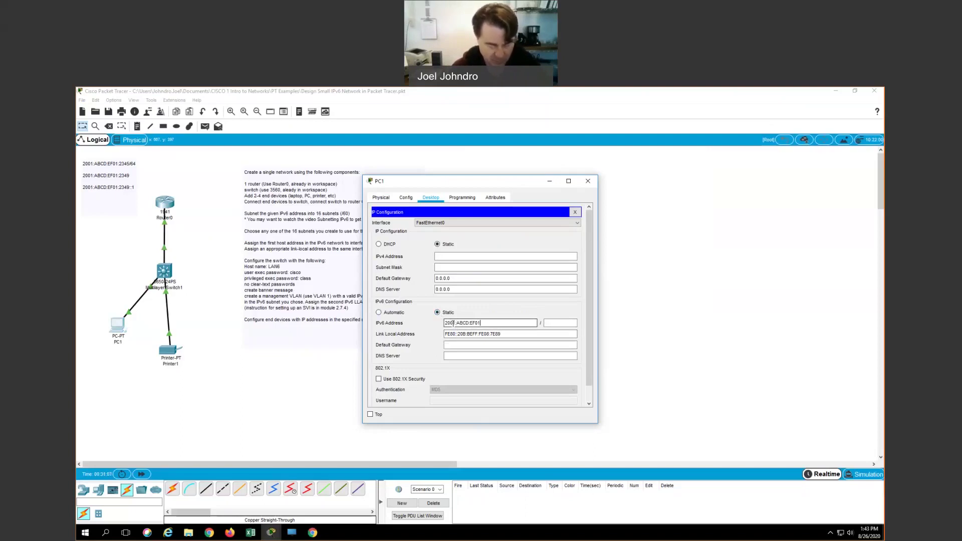
{"action": "type", "text": ":2349::3"}
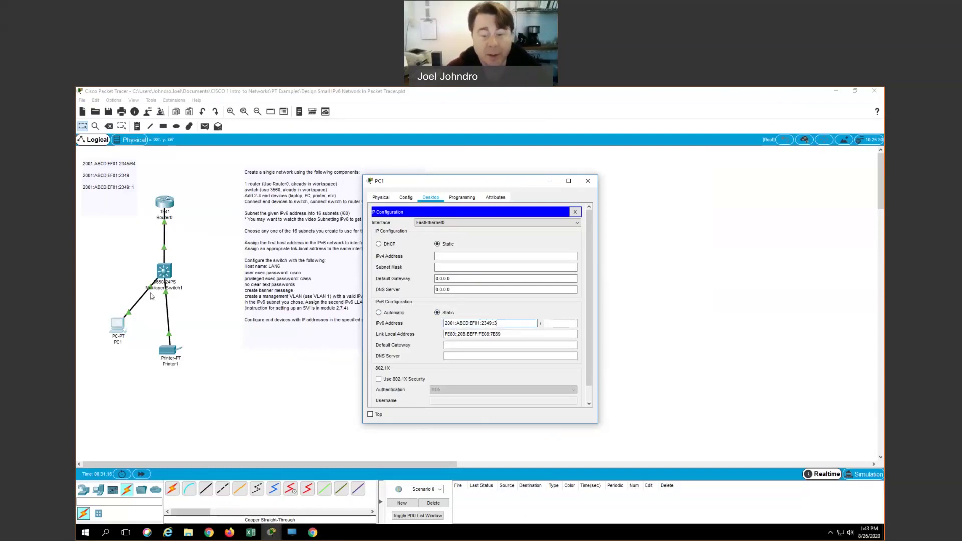
{"action": "left_click", "coordinate": [557, 323]}
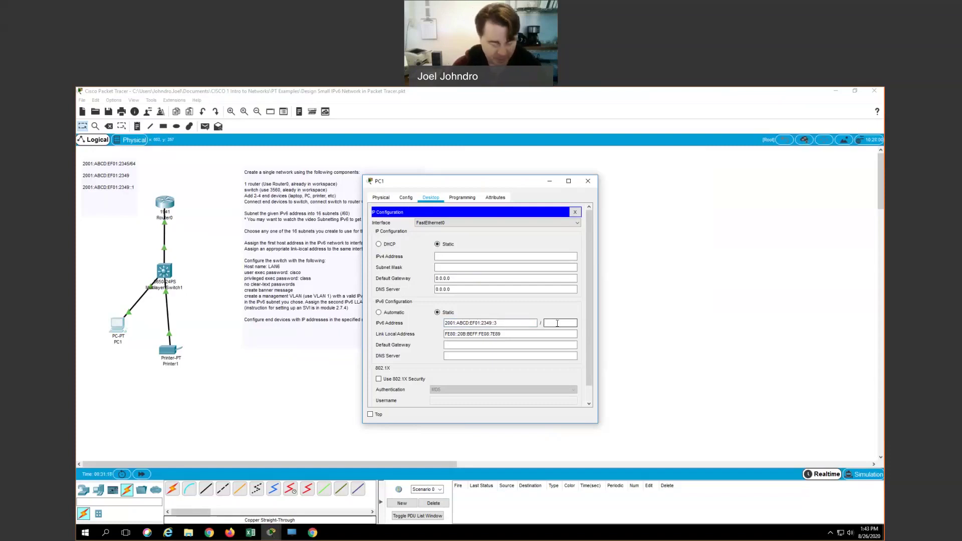
{"action": "type", "text": "64"}
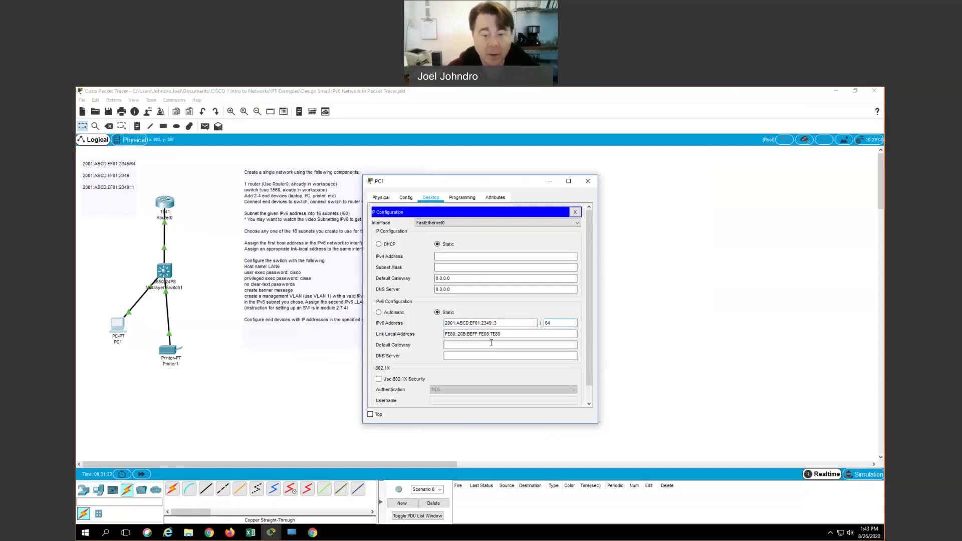
{"action": "key", "text": "Tab"}
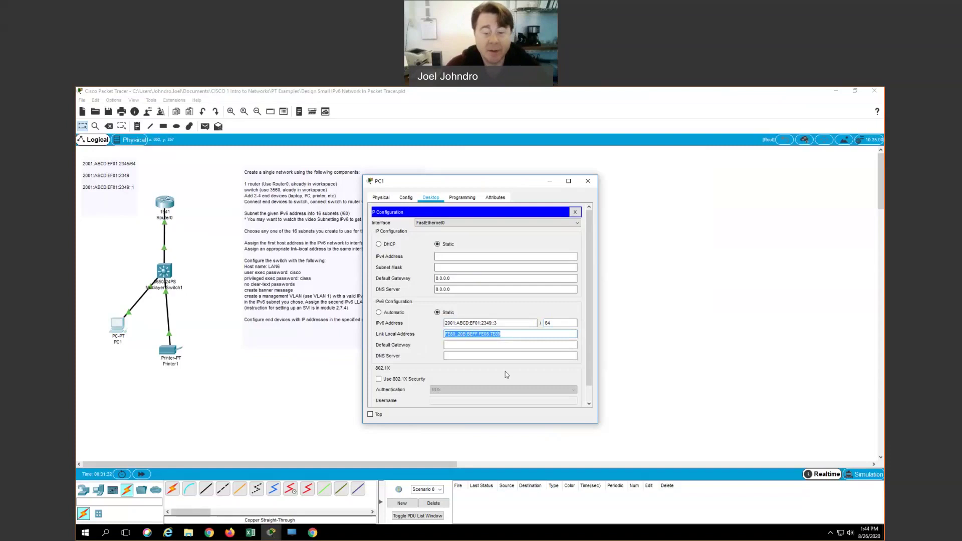
{"action": "left_click", "coordinate": [461, 345]}
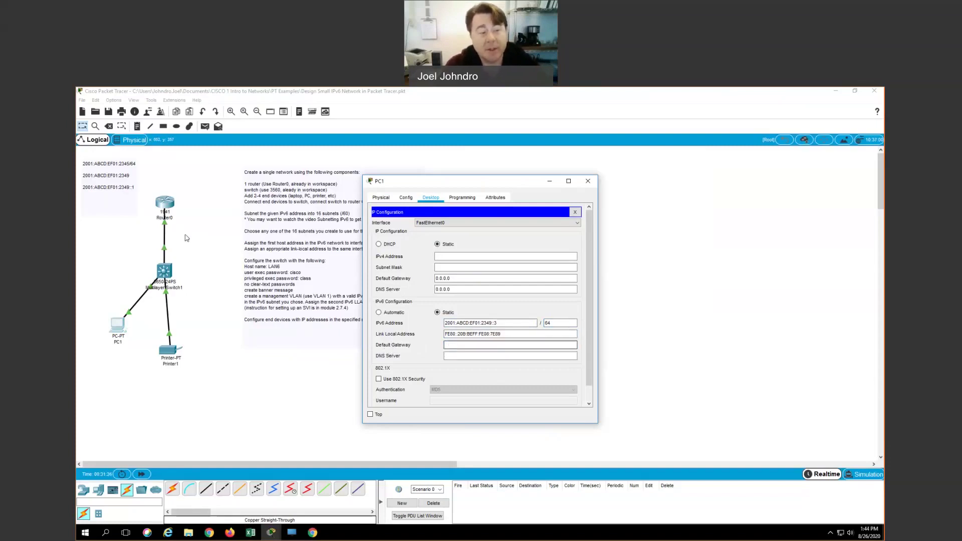
{"action": "left_click", "coordinate": [450, 345]}
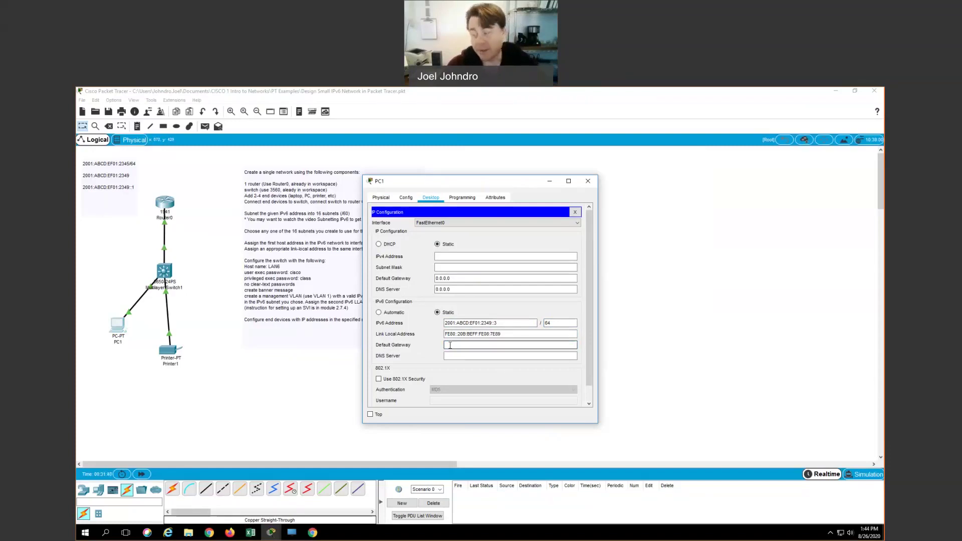
{"action": "type", "text": "FE"}
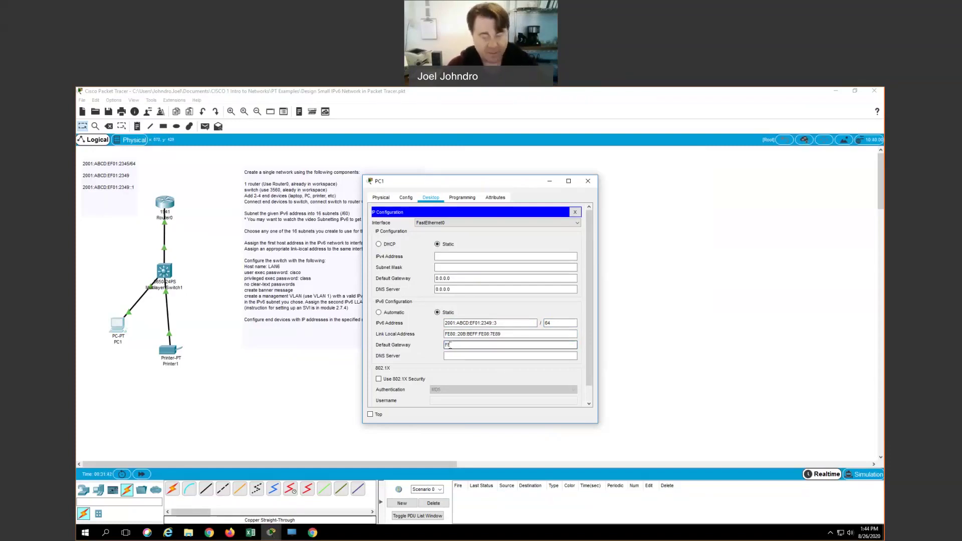
{"action": "type", "text": "80::1"}
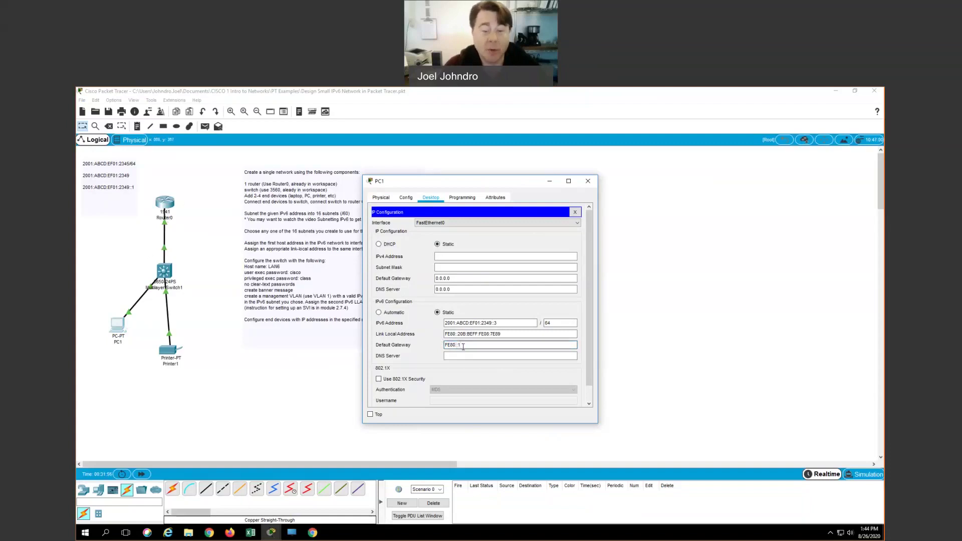
{"action": "left_click", "coordinate": [470, 346]}
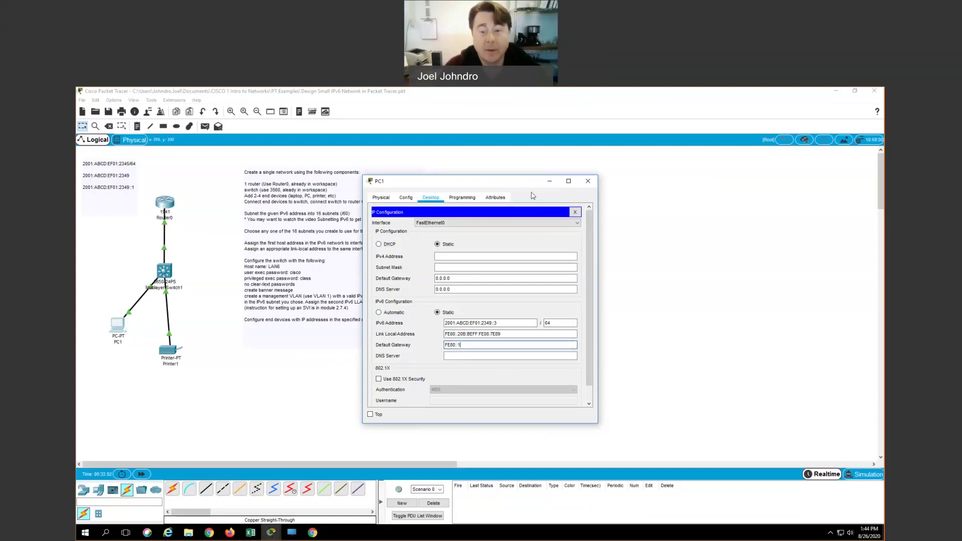
Step: Close PC1, set Printer1's IPv6 gateway to Automatic and confirm FastEthernet0 autoconfigures IPv6
{"action": "left_click", "coordinate": [585, 184]}
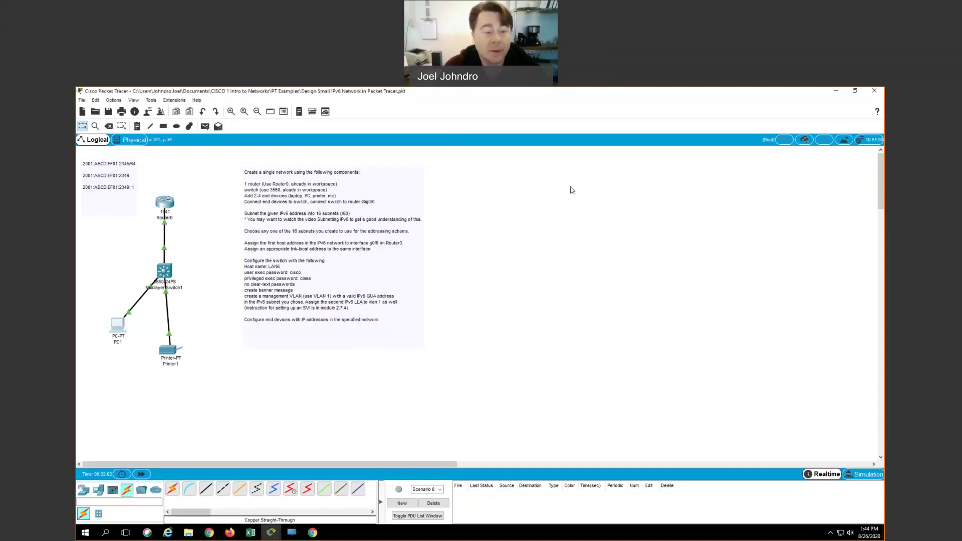
{"action": "left_click", "coordinate": [170, 353]}
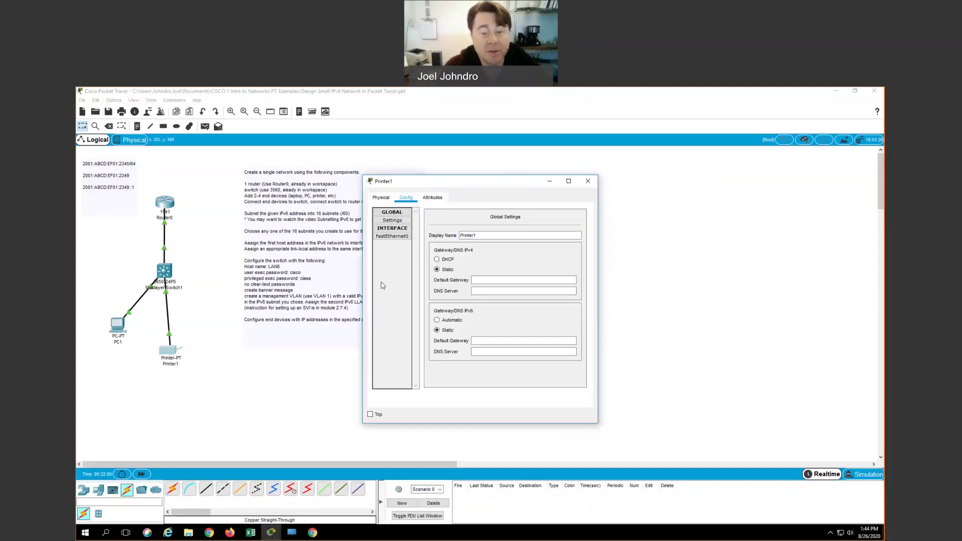
{"action": "left_click", "coordinate": [437, 320]}
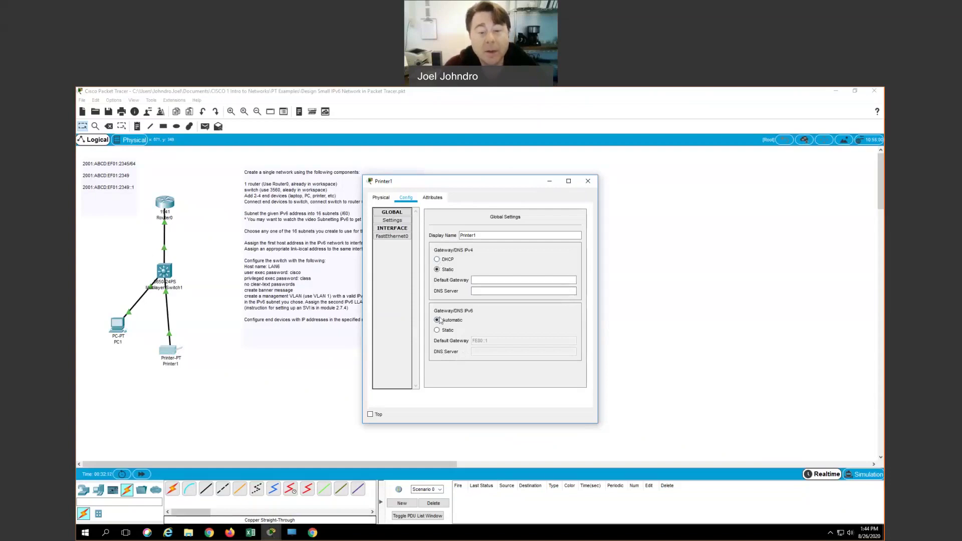
{"action": "left_click", "coordinate": [394, 238]}
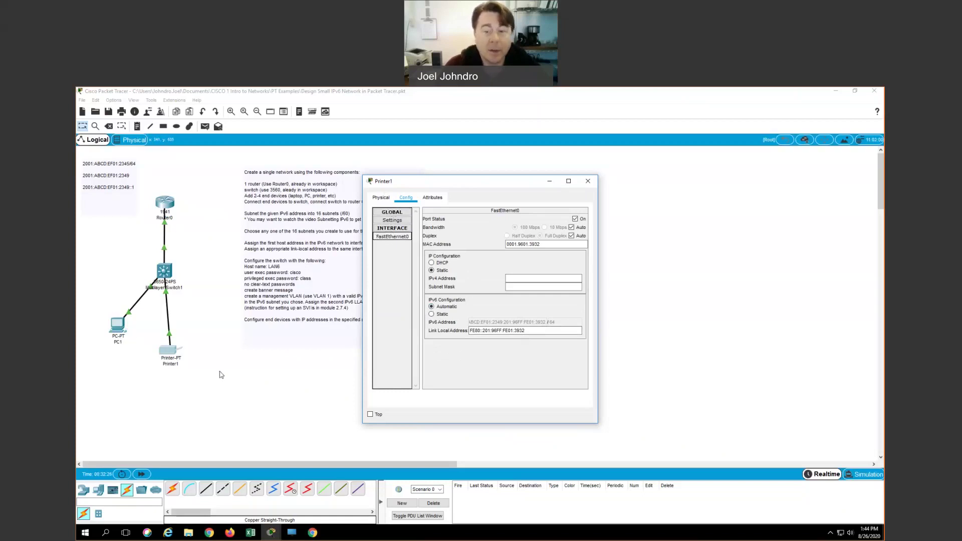
{"action": "left_click", "coordinate": [587, 182]}
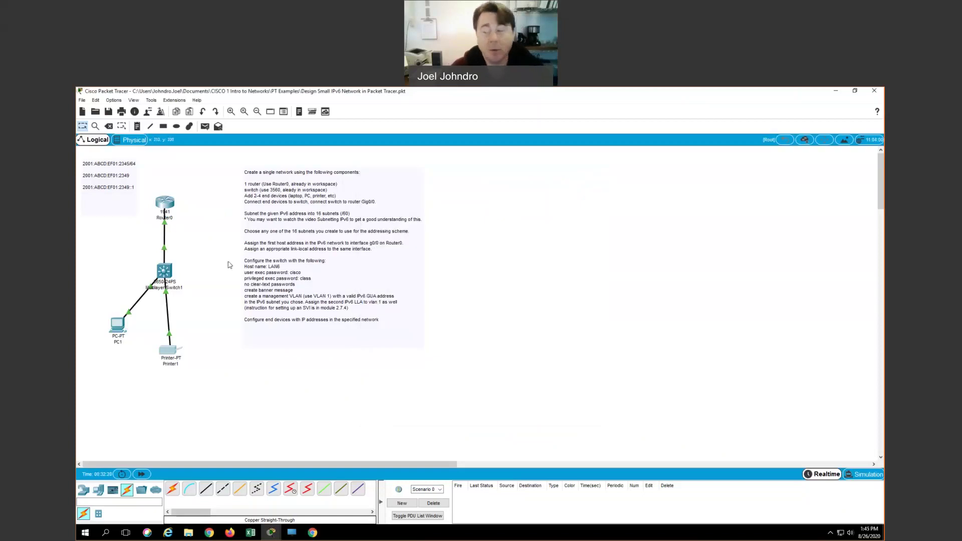